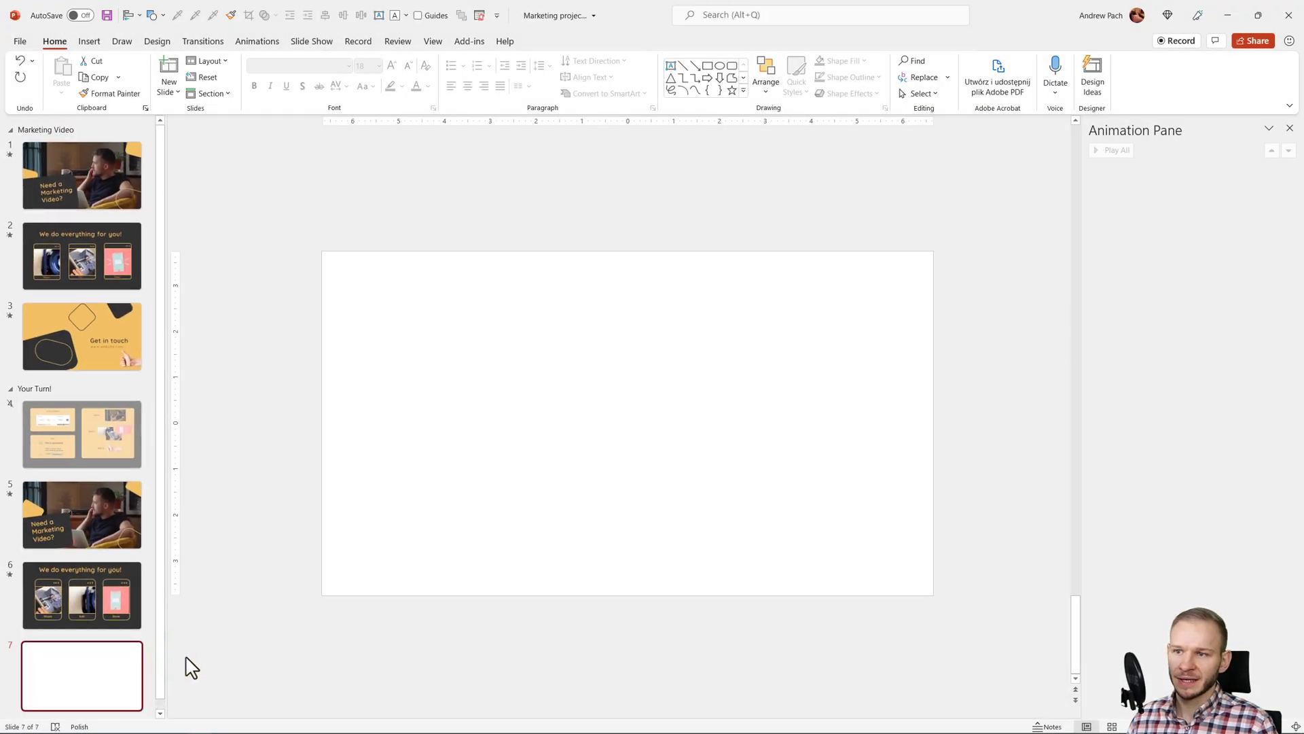
- Fill slide 7's background with the yellow Recent Colors swatch, then return to slide 6
{"action": "right_click", "coordinate": [570, 381]}
{"action": "left_click", "coordinate": [621, 504]}
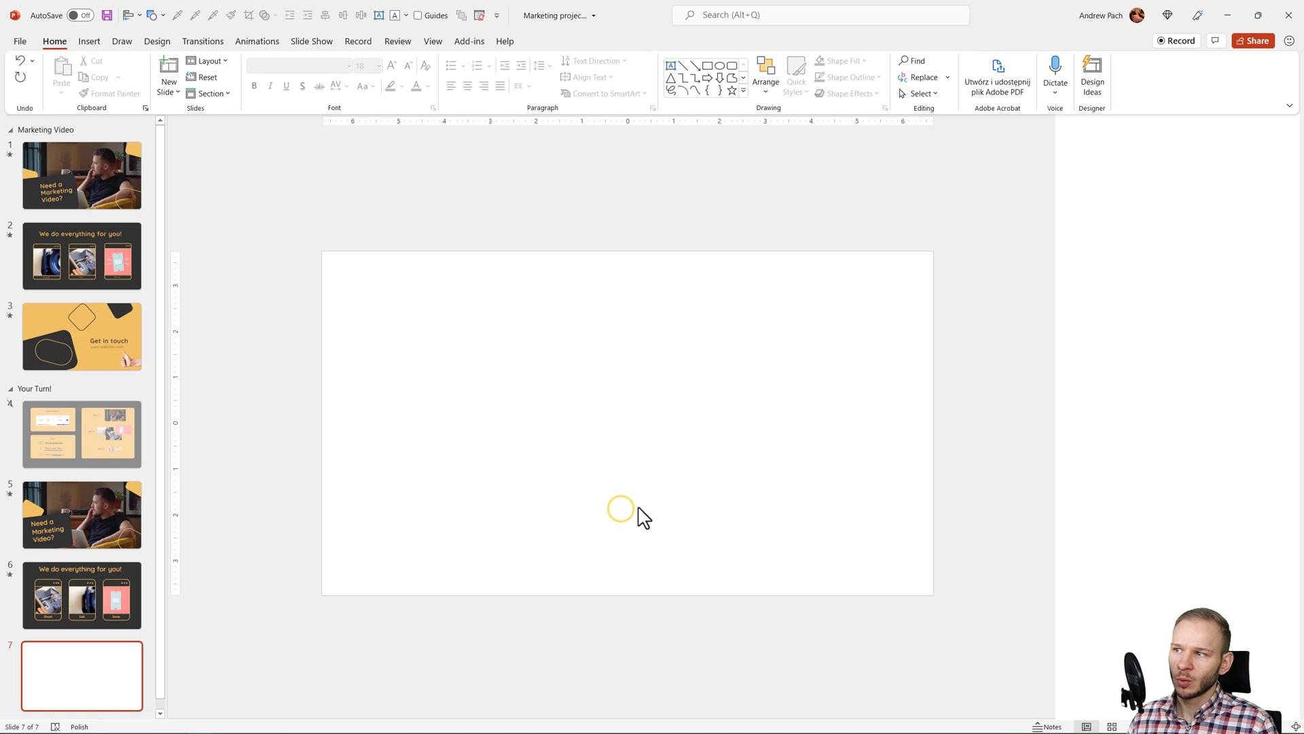
{"action": "left_click", "coordinate": [1240, 281]}
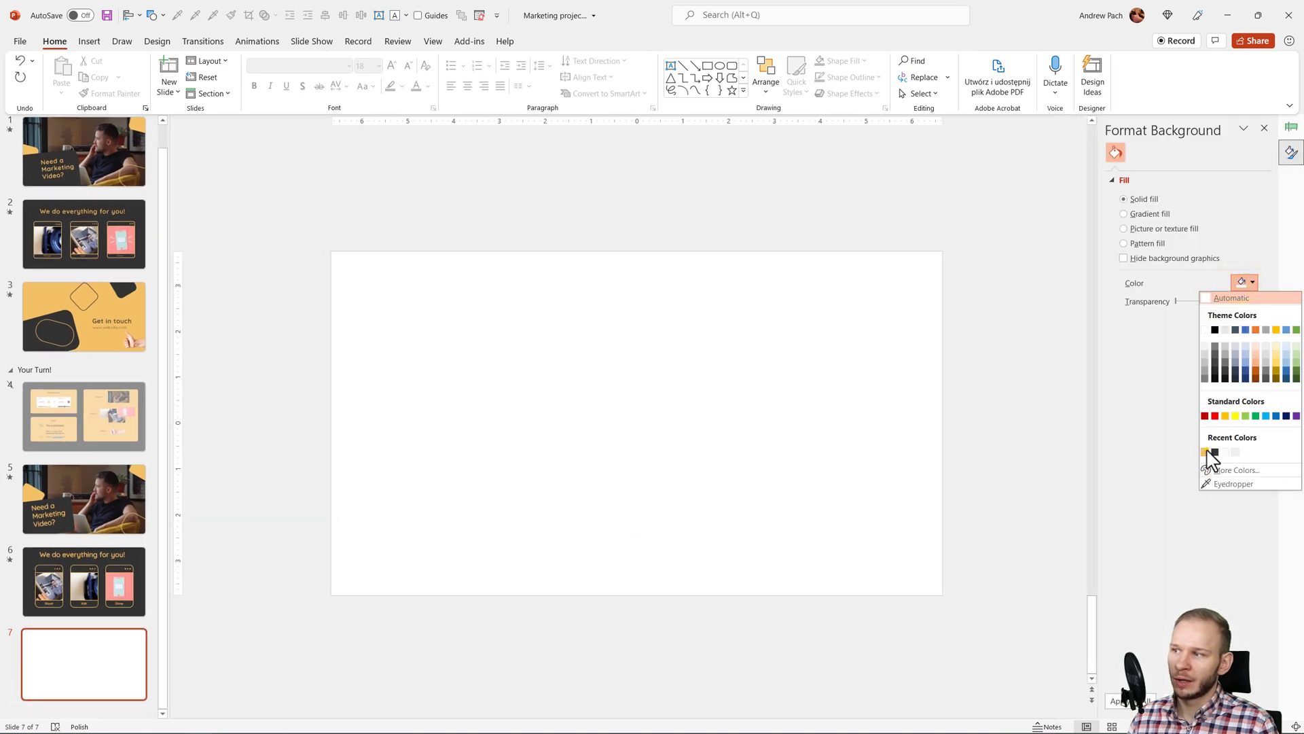
{"action": "left_click", "coordinate": [1209, 453]}
{"action": "left_click", "coordinate": [60, 564]}
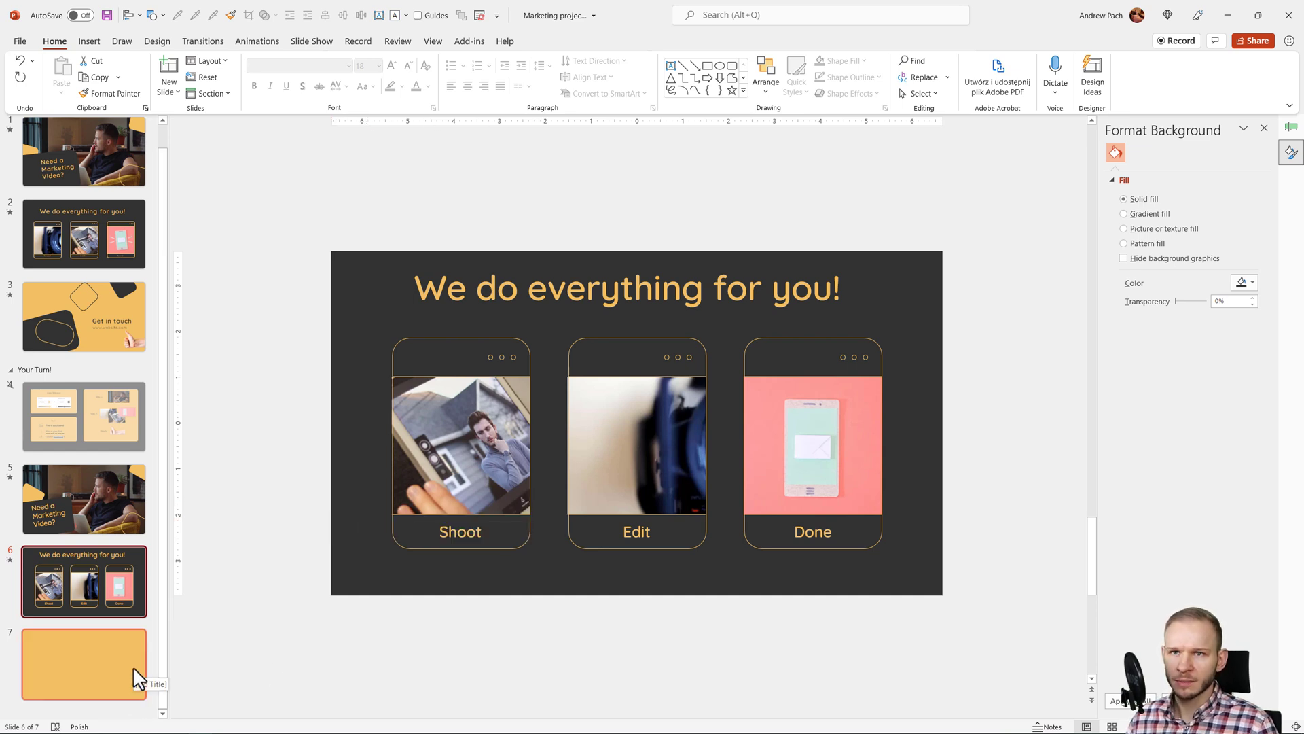
- Try the Reveal transition on slide 7, set it back to None, and return to slide 6
{"action": "left_click", "coordinate": [207, 45]}
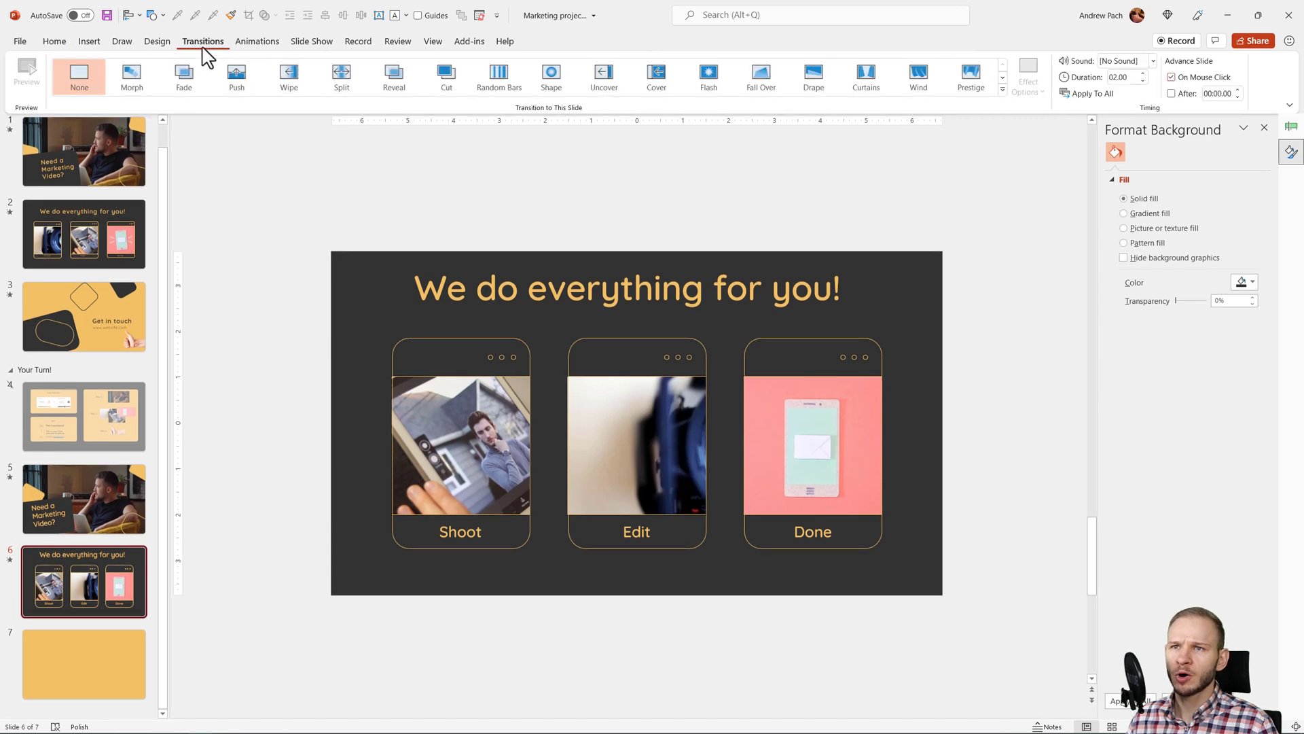
{"action": "left_click", "coordinate": [114, 661]}
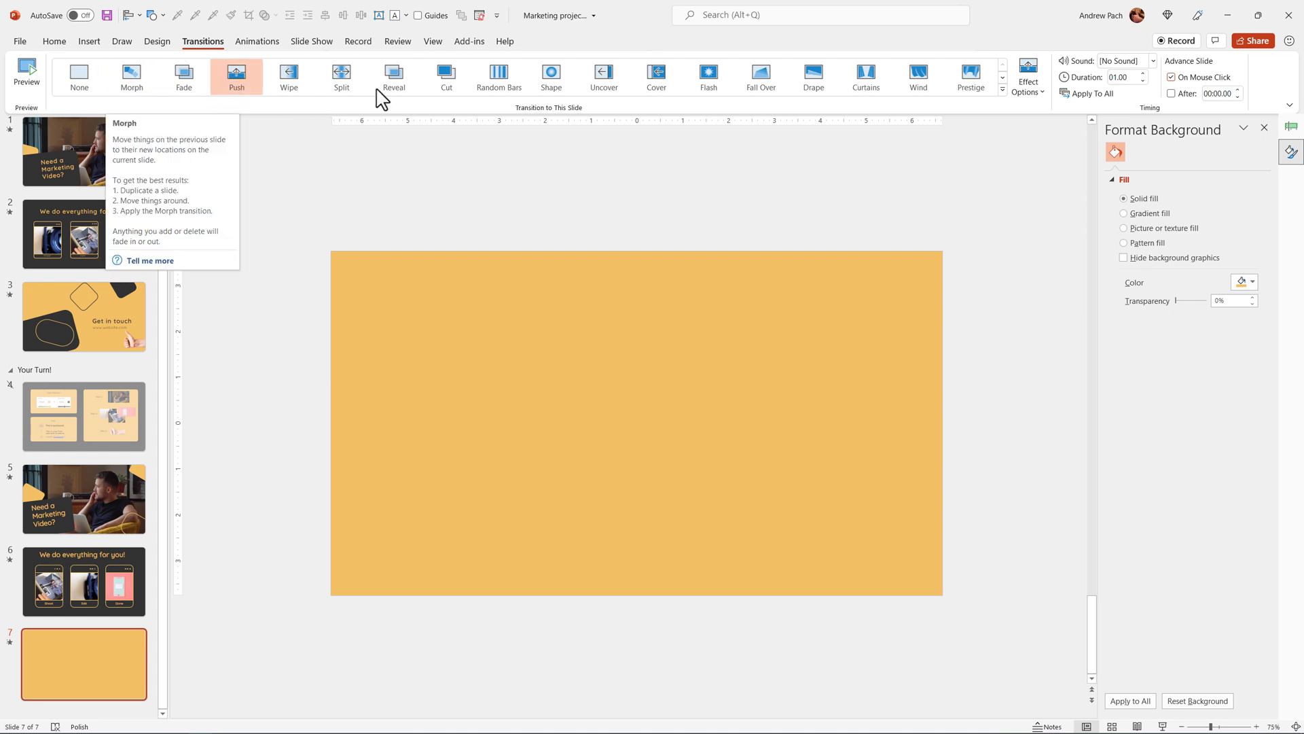
{"action": "left_click", "coordinate": [394, 79]}
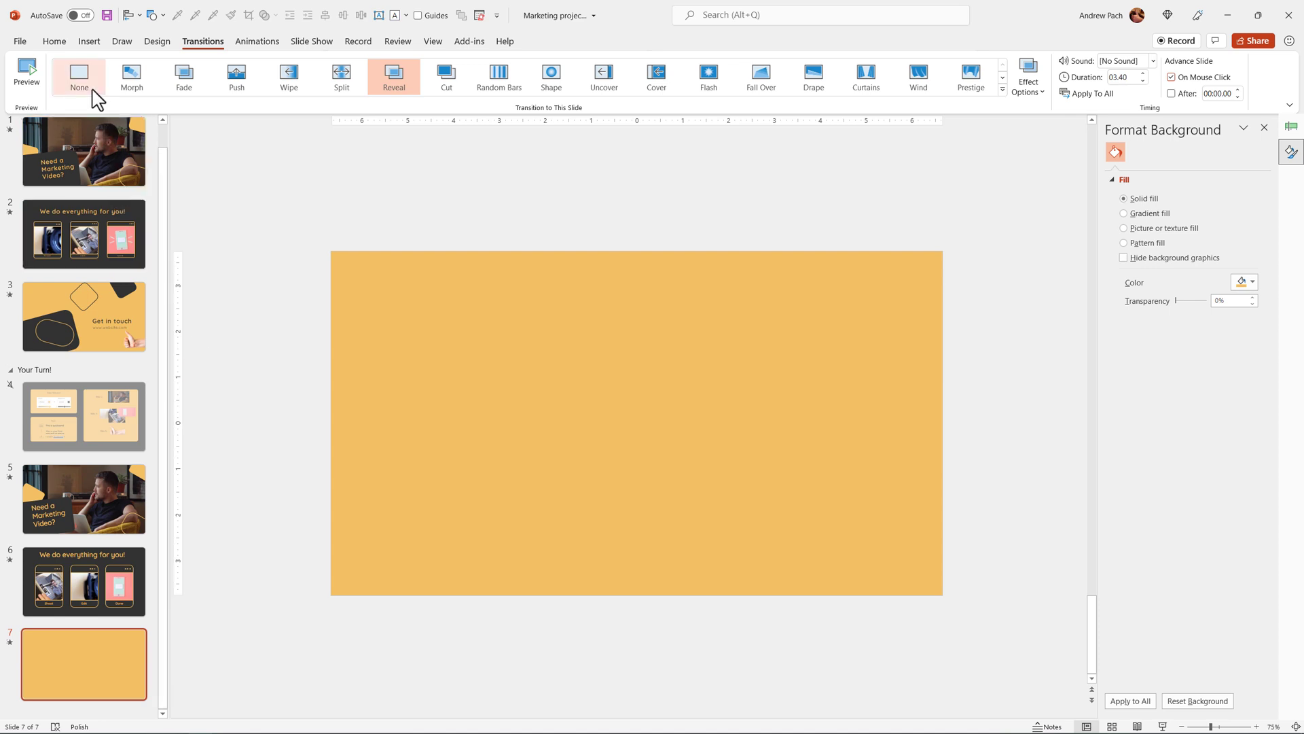
{"action": "left_click", "coordinate": [93, 96]}
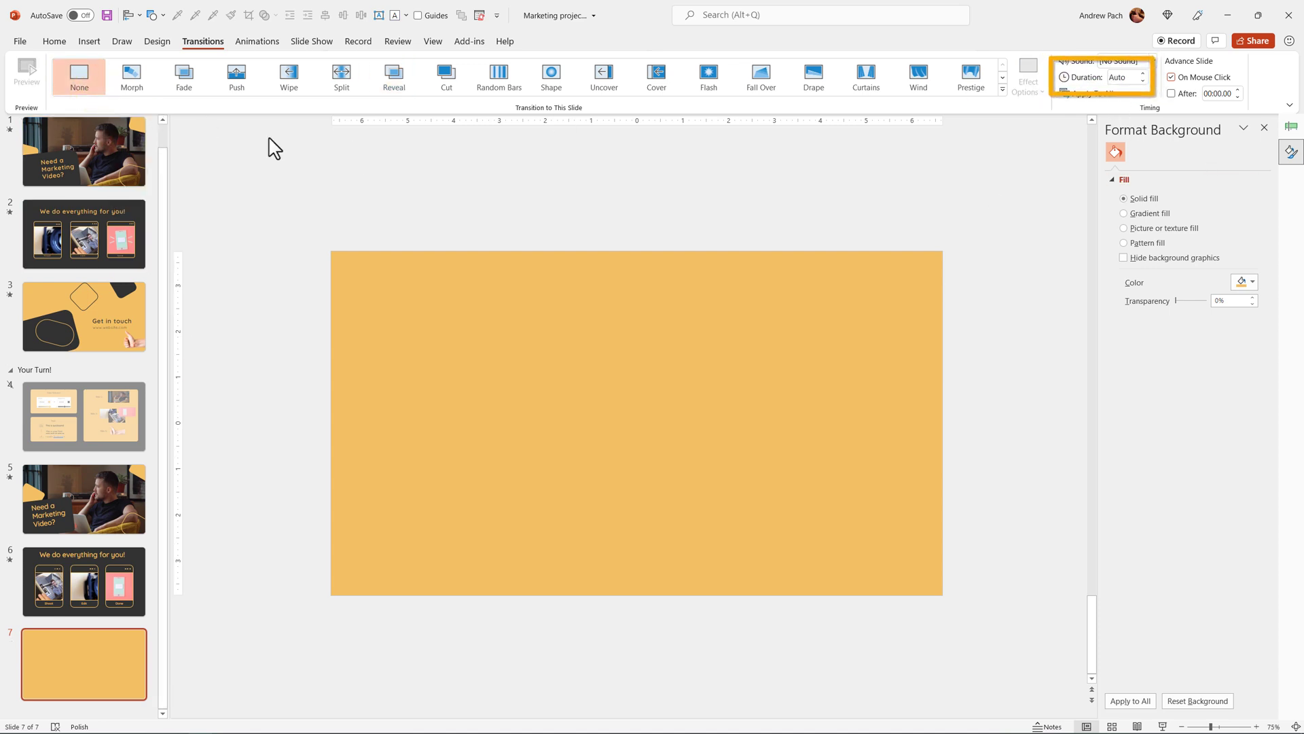
{"action": "key", "text": "Page_Up"}
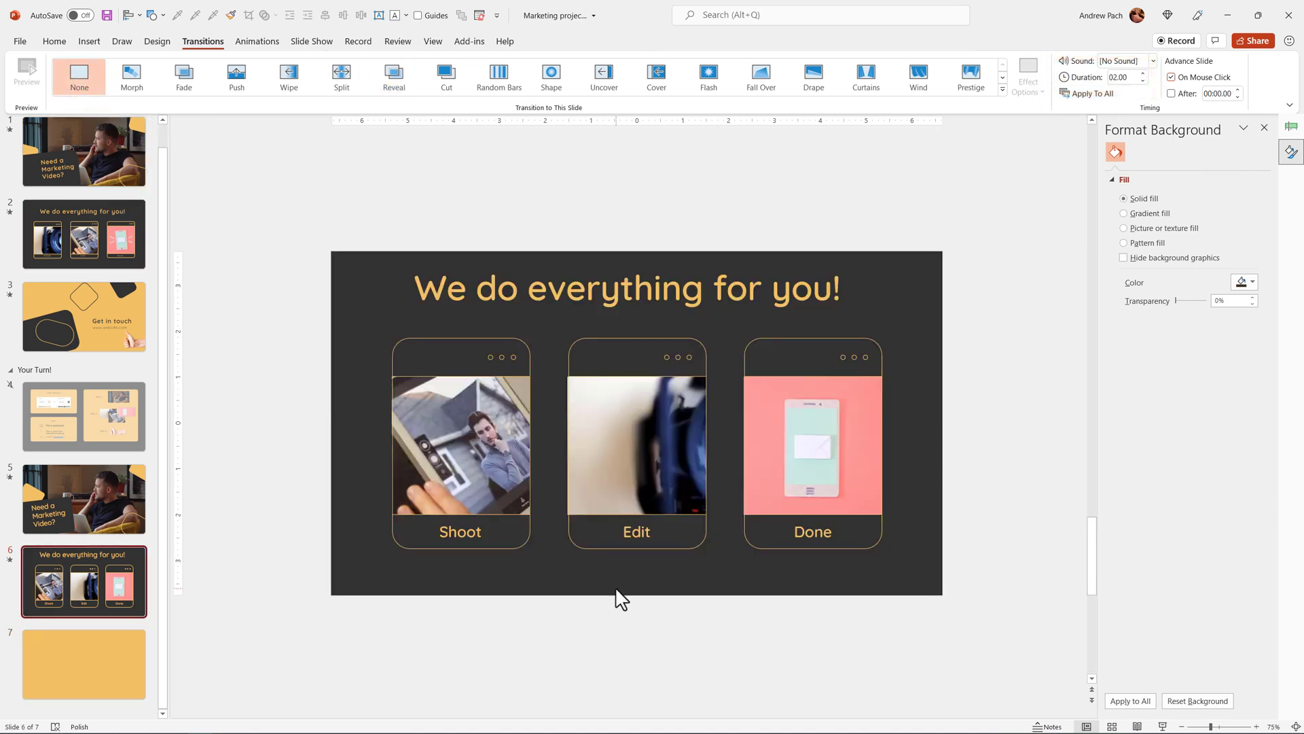
- Draw a small circle with the Oval shape just below slide 6
{"action": "key", "text": "alt+4"}
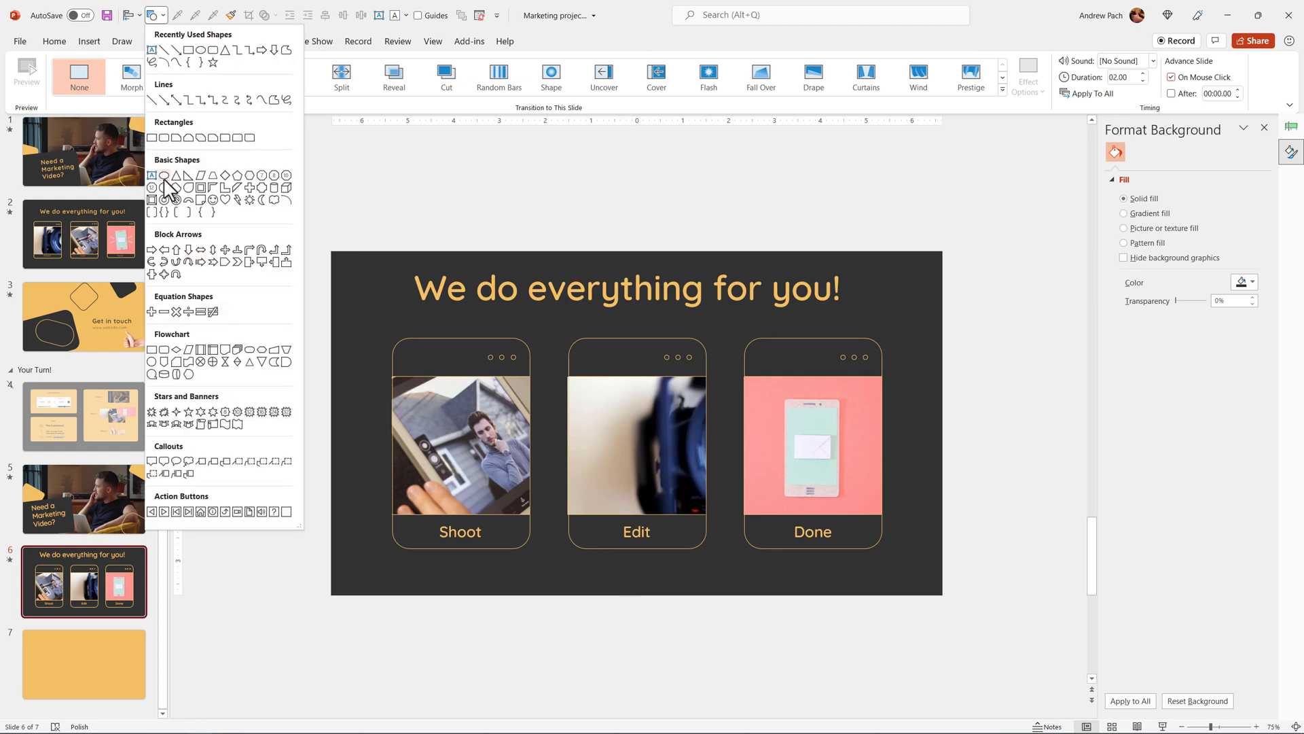
{"action": "left_click", "coordinate": [169, 178]}
{"action": "left_click_drag", "start_coordinate": [608, 624], "coordinate": [645, 661]}
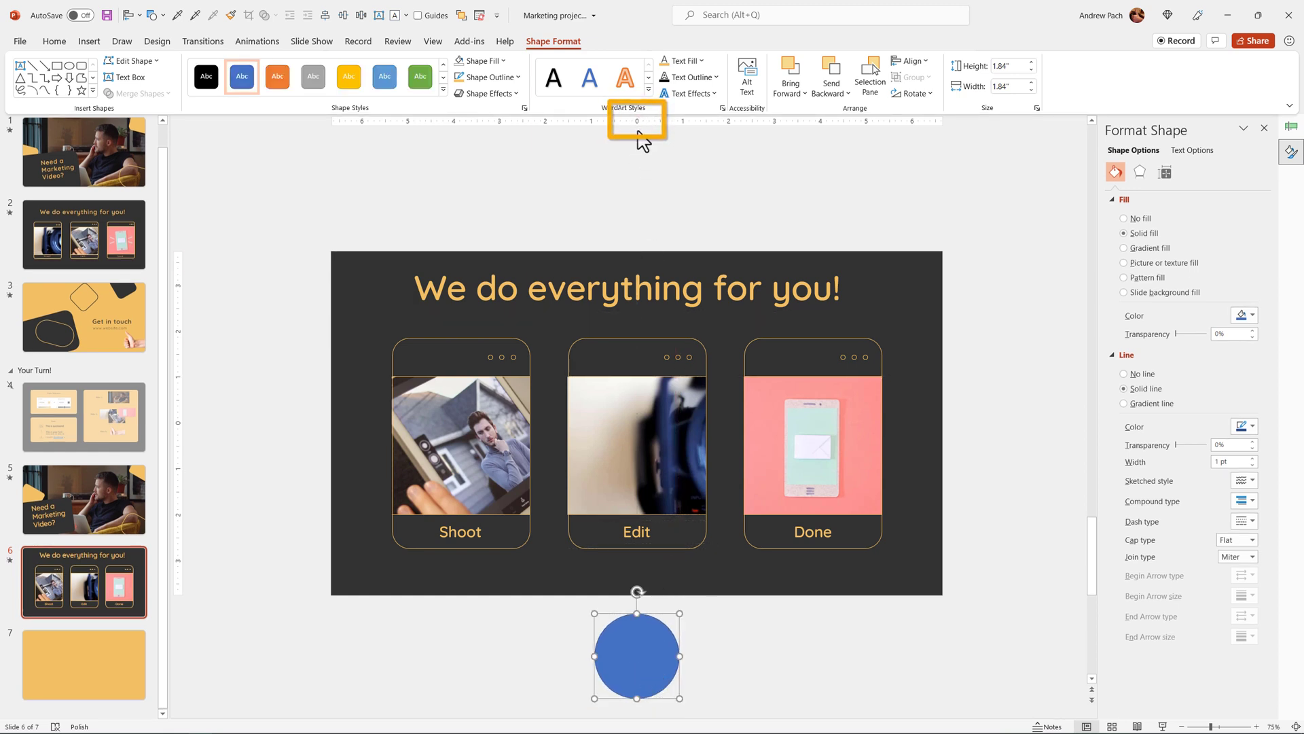
{"action": "left_click", "coordinate": [434, 42]}
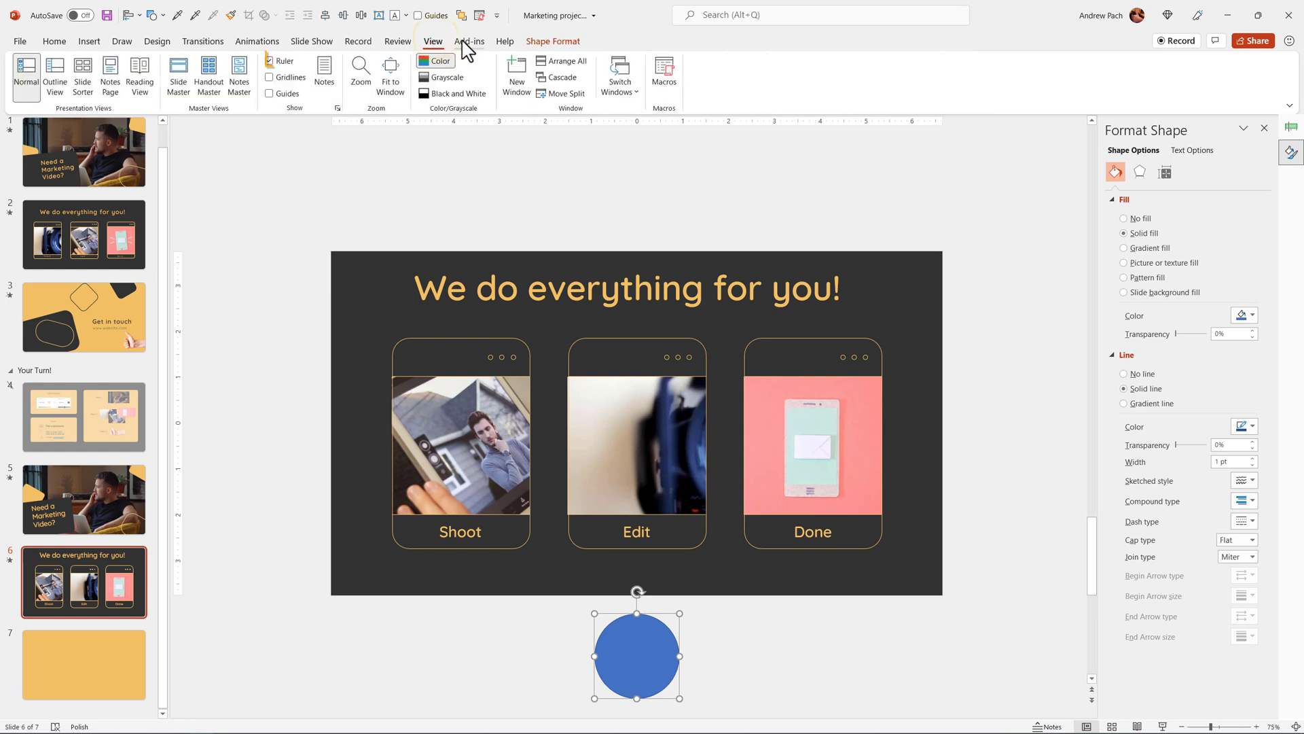
{"action": "left_click", "coordinate": [50, 42]}
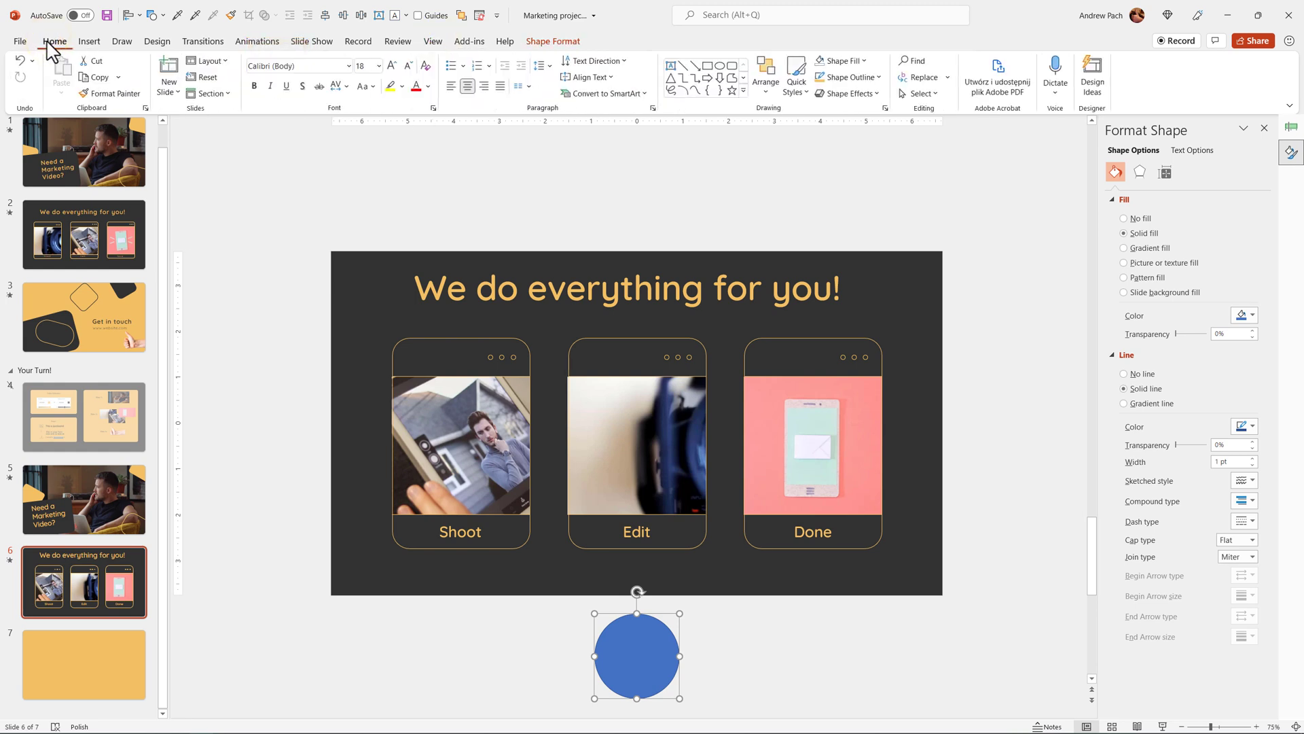
- Align the circle to the centre, give it no outline and a gold fill, and show the Animation Pane
{"action": "left_click", "coordinate": [552, 41]}
{"action": "left_click", "coordinate": [911, 61]}
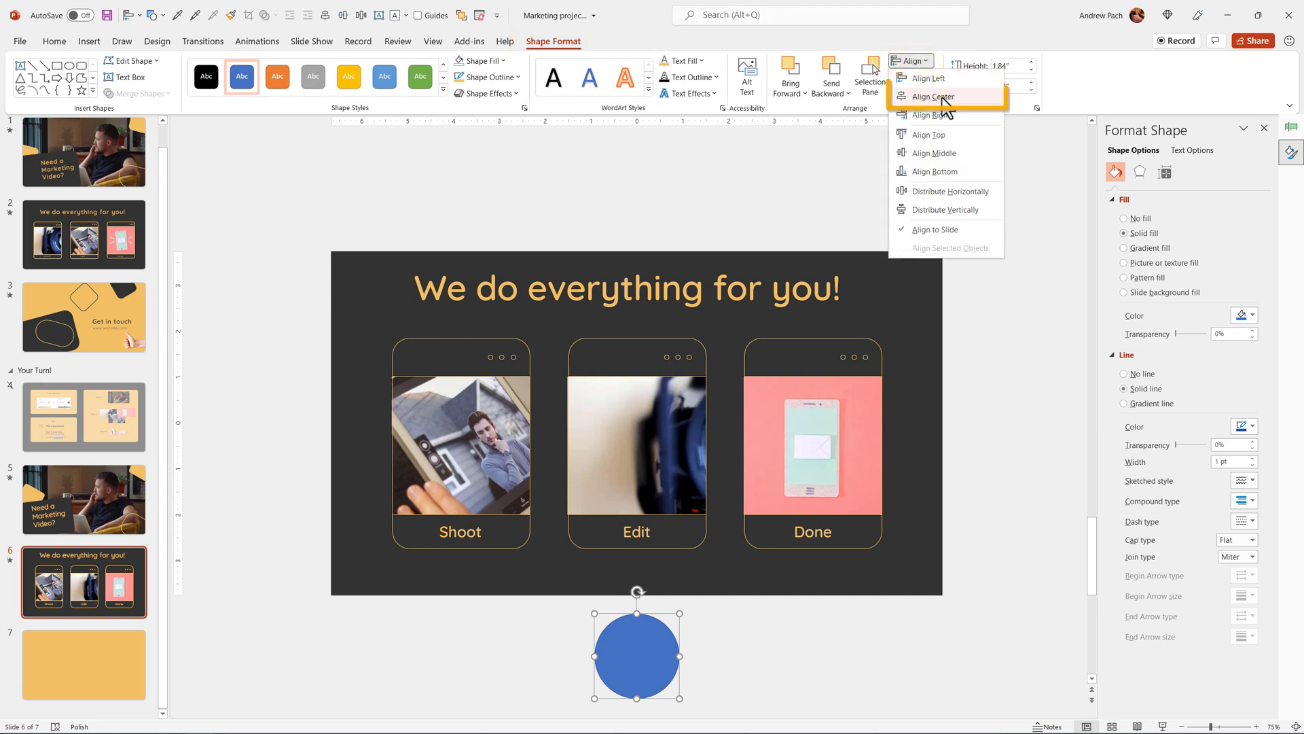
{"action": "left_click", "coordinate": [914, 93]}
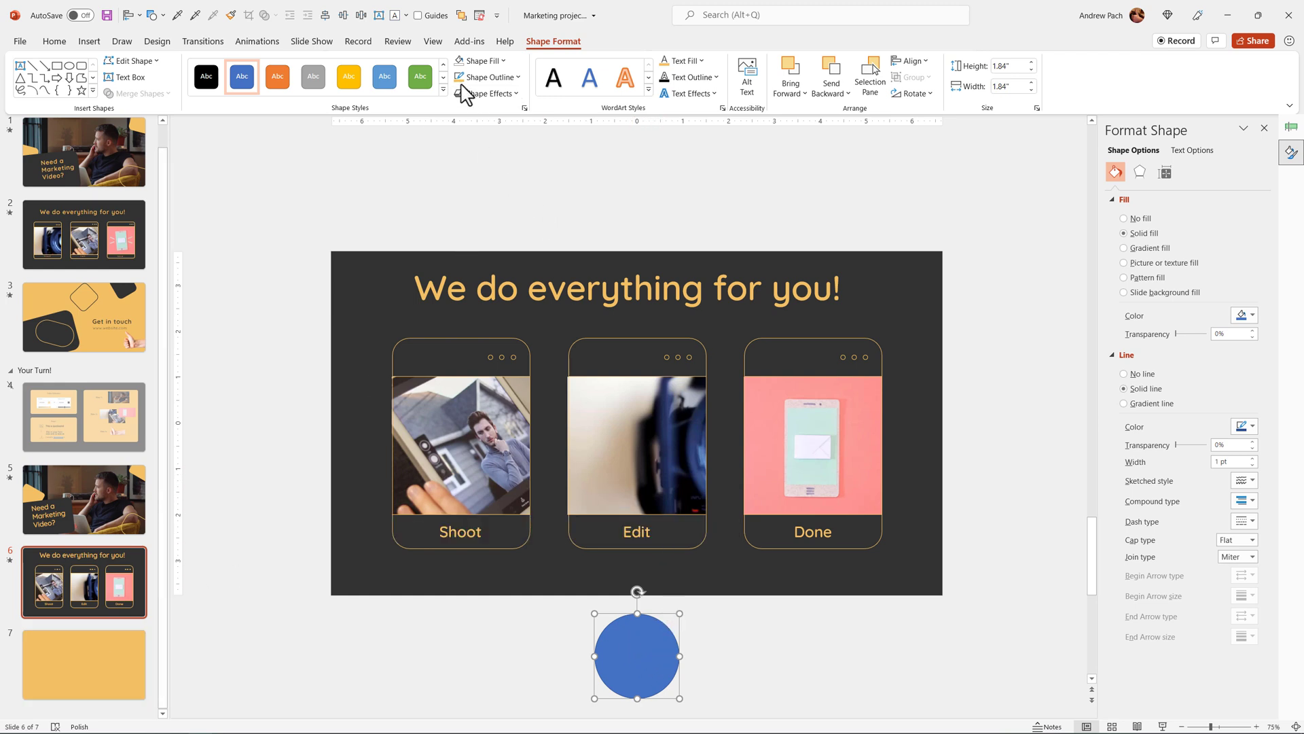
{"action": "left_click", "coordinate": [487, 77]}
{"action": "left_click", "coordinate": [500, 252]}
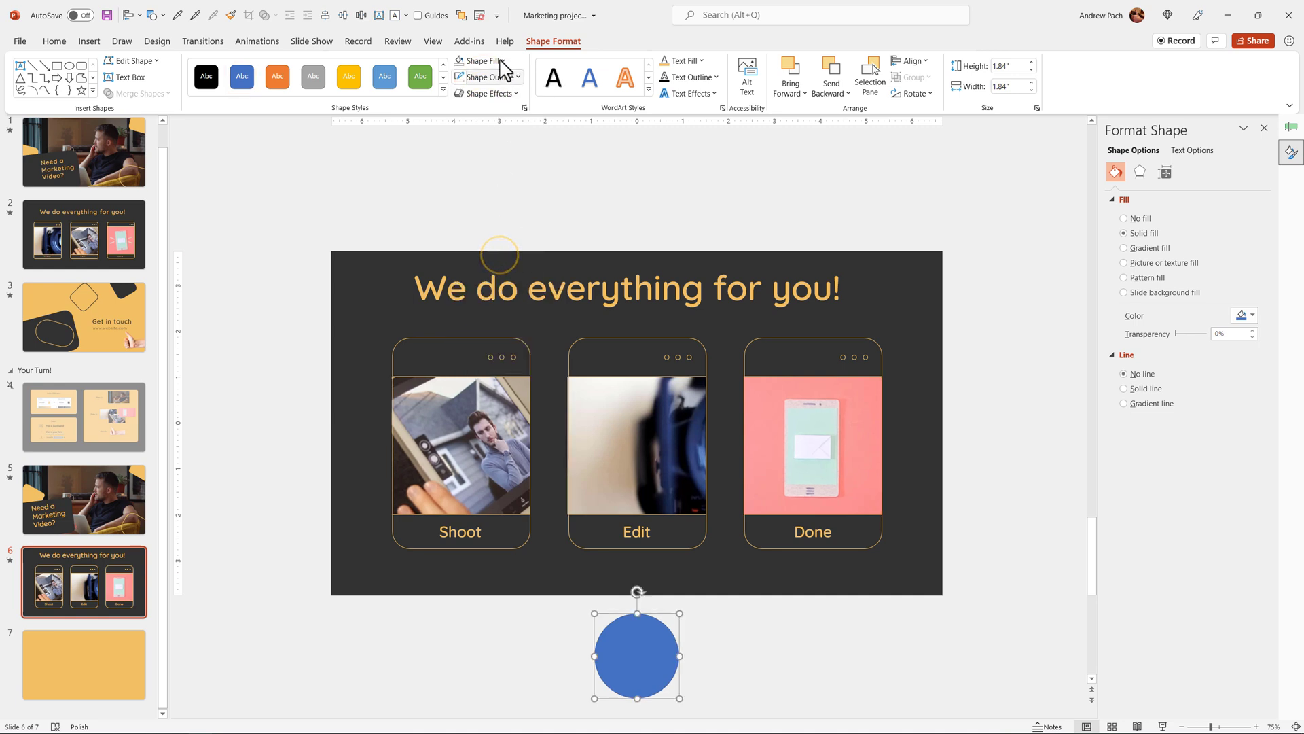
{"action": "left_click", "coordinate": [502, 61]}
{"action": "left_click", "coordinate": [457, 216]}
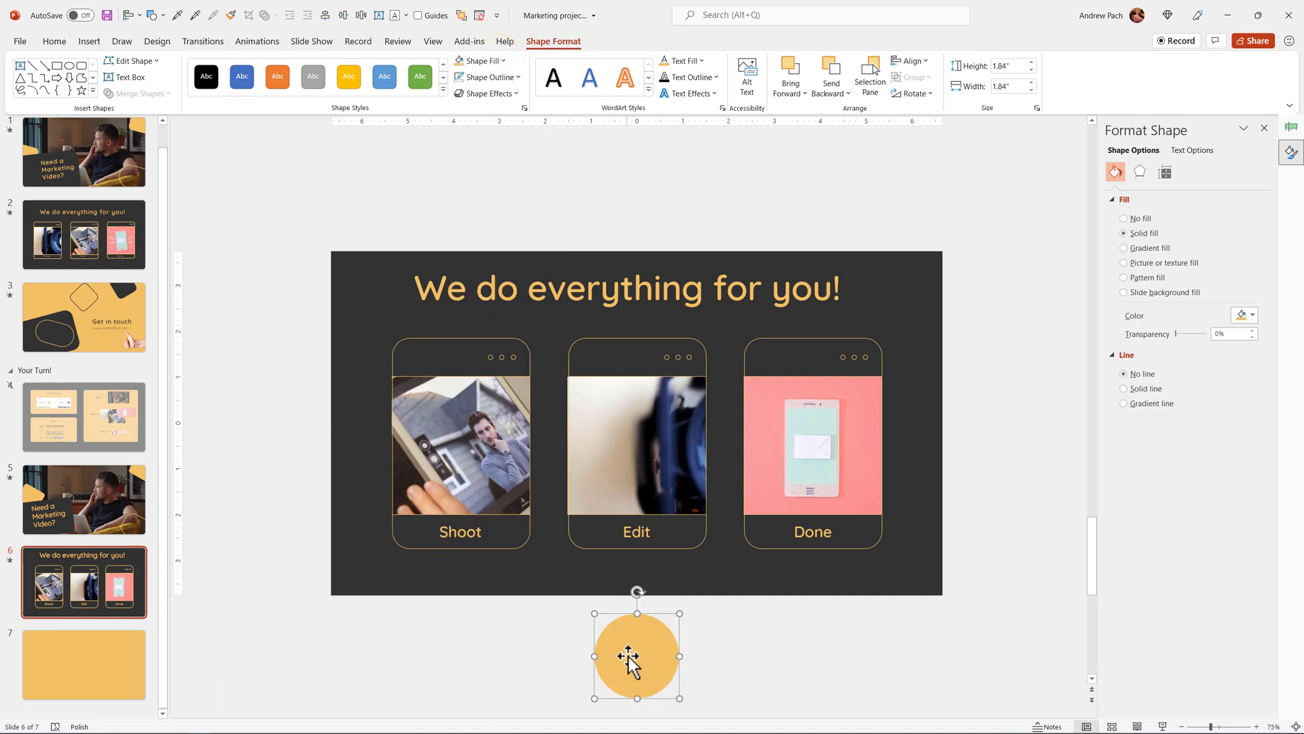
{"action": "left_click", "coordinate": [1291, 127]}
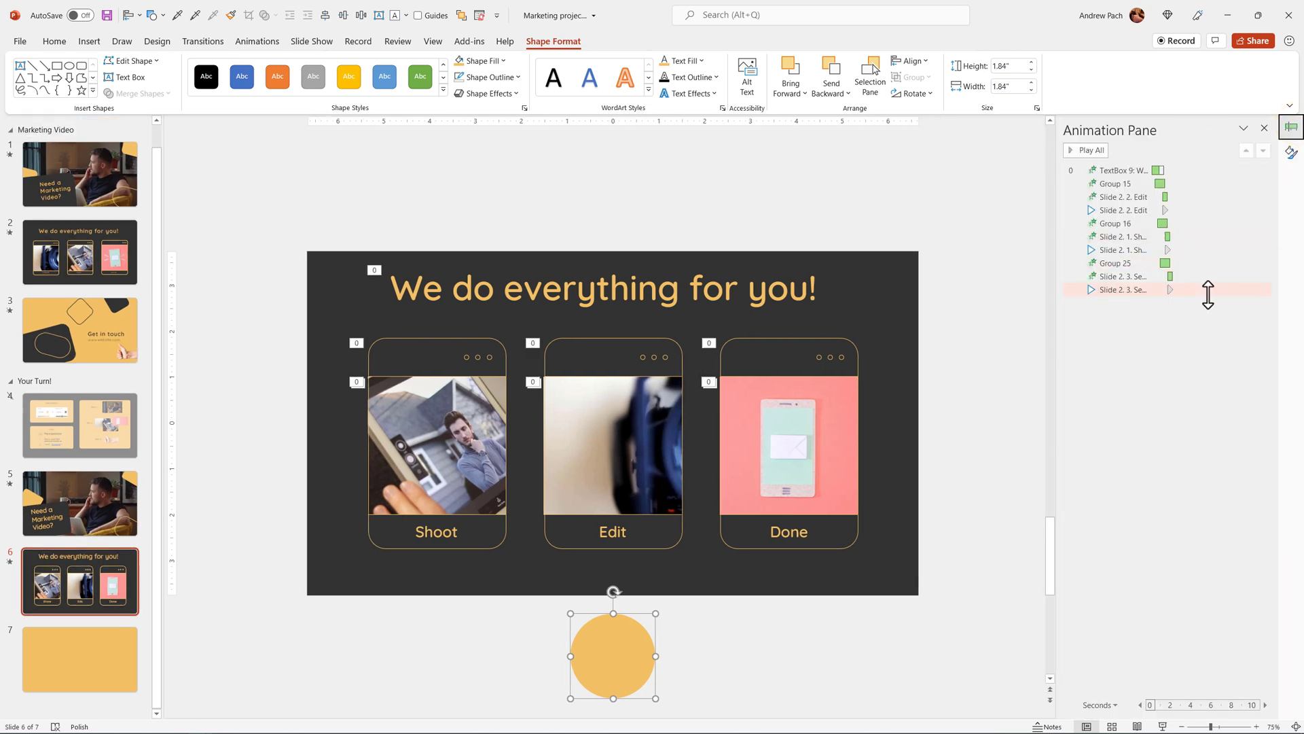
- Give the circle an upward Lines motion path ending on the Edit photo
{"action": "left_click", "coordinate": [256, 42]}
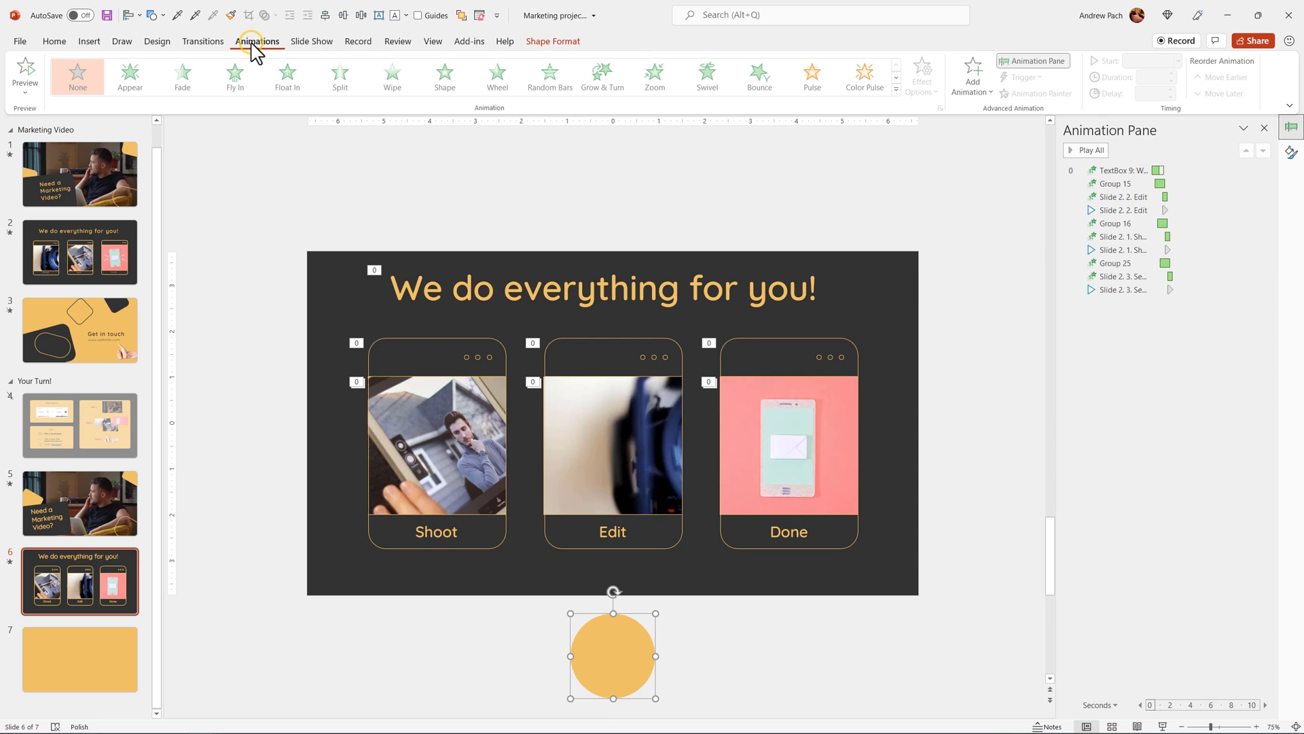
{"action": "left_click", "coordinate": [897, 89]}
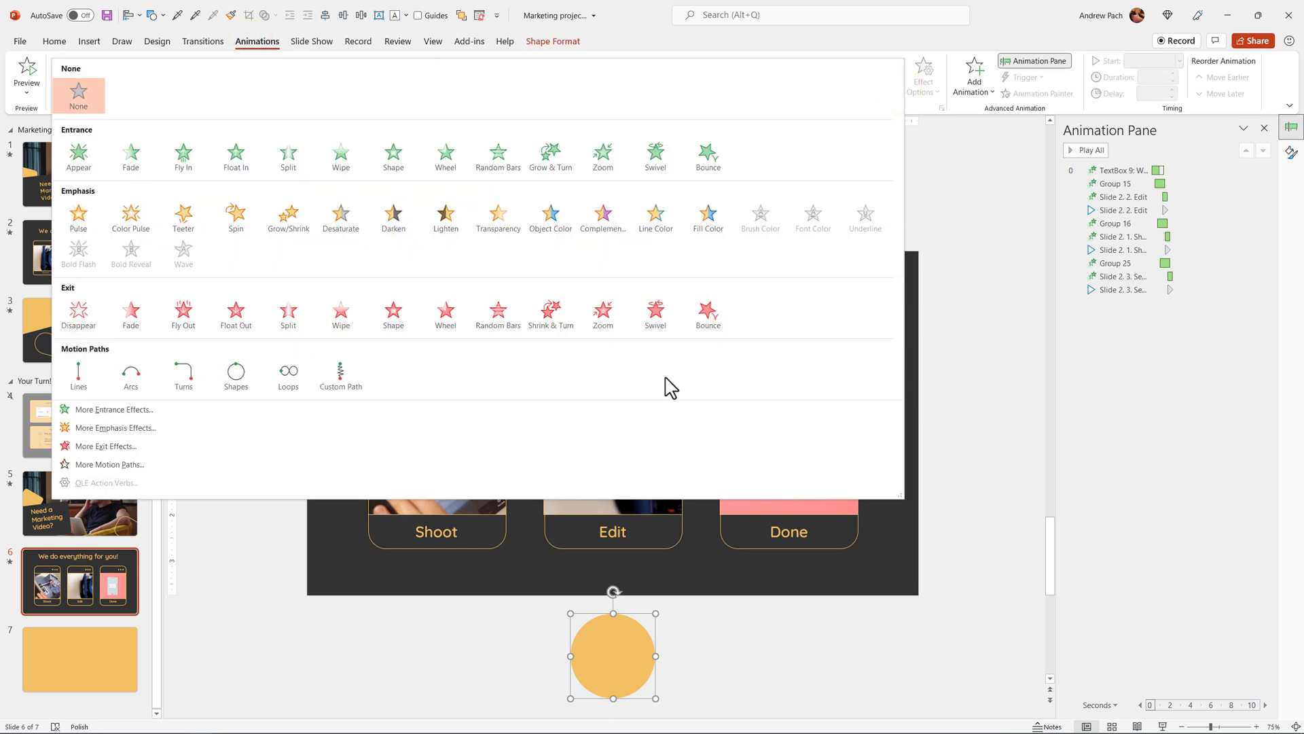
{"action": "left_click", "coordinate": [81, 382]}
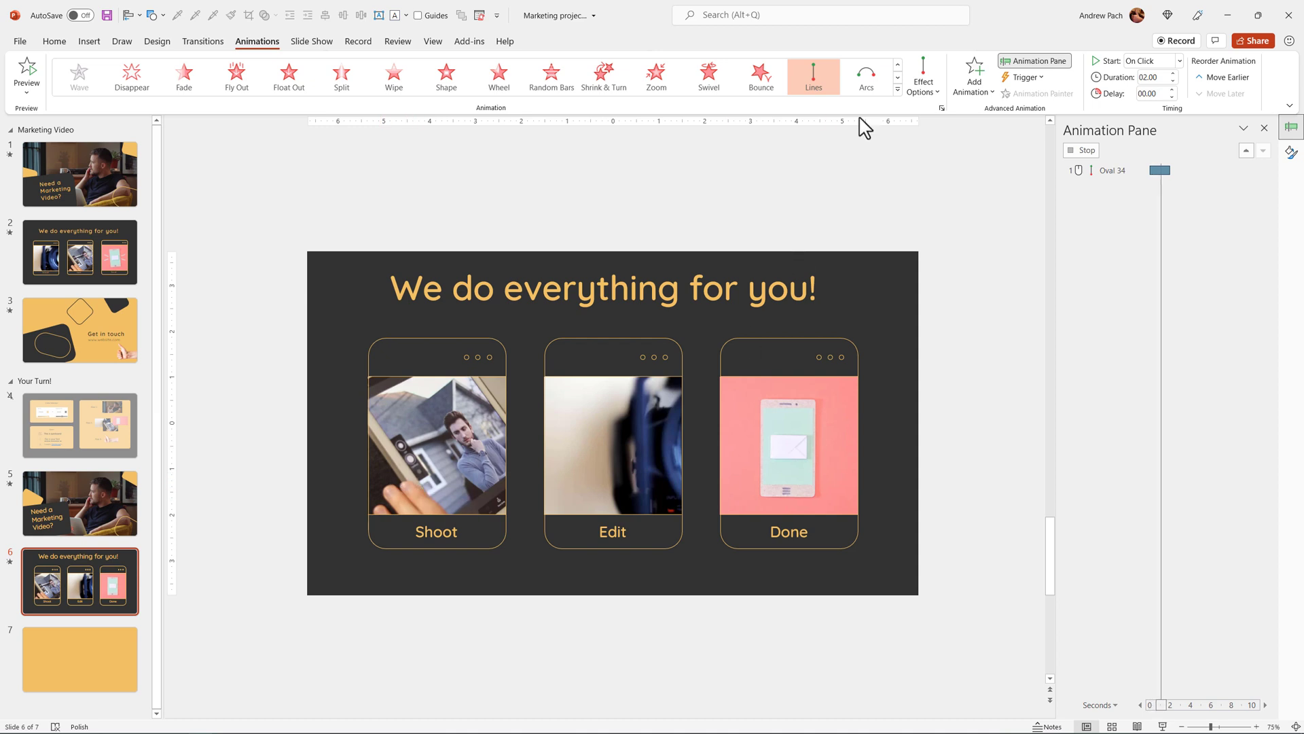
{"action": "left_click", "coordinate": [923, 86]}
{"action": "left_click", "coordinate": [964, 237]}
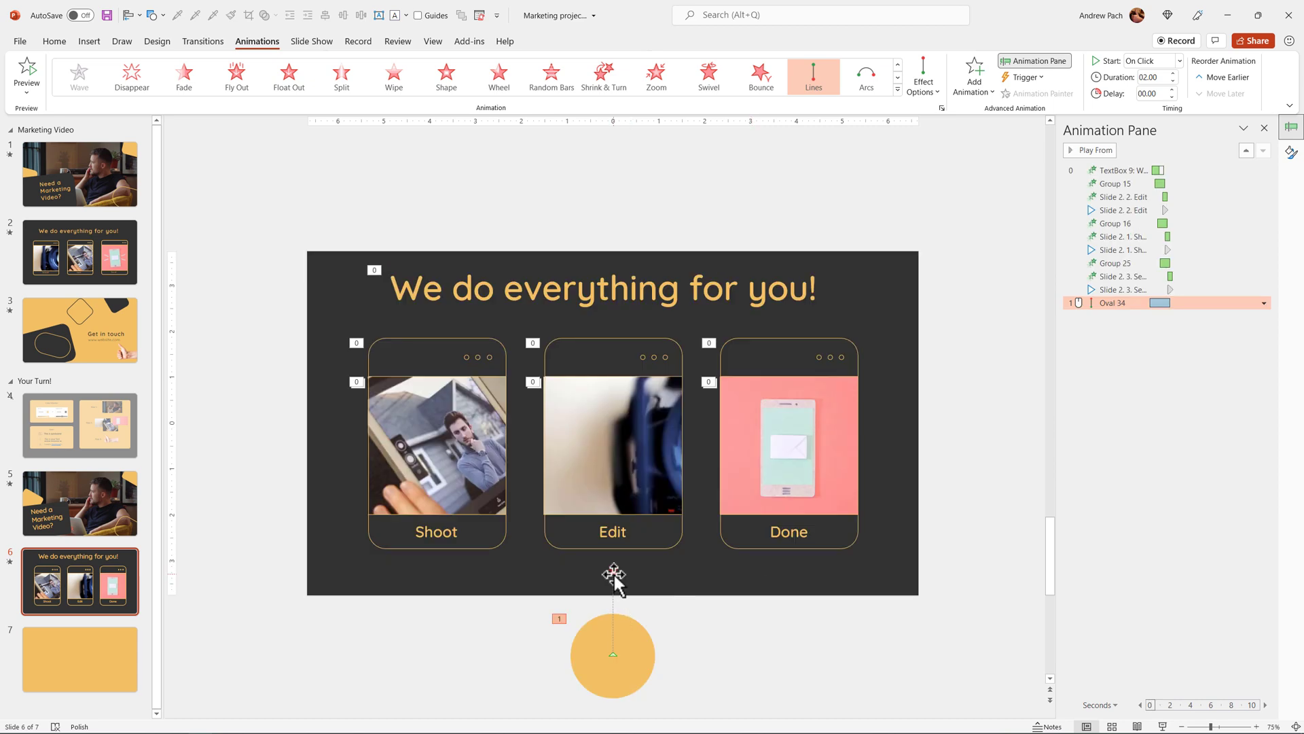
{"action": "left_click_drag", "start_coordinate": [613, 570], "coordinate": [612, 423]}
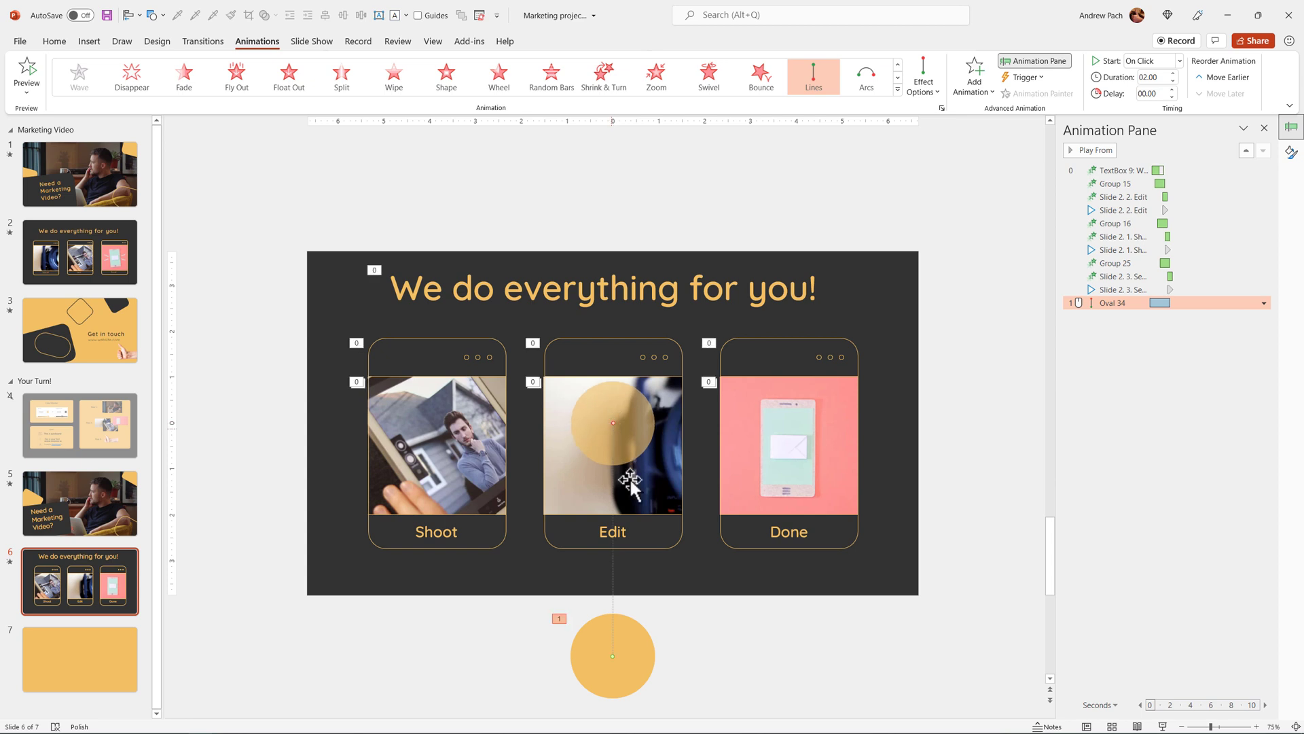
{"action": "mouse_move", "coordinate": [609, 428]}
- Time the motion to start With Previous, with 0.75 s duration and a 5.20 s delay
{"action": "right_click", "coordinate": [1161, 302]}
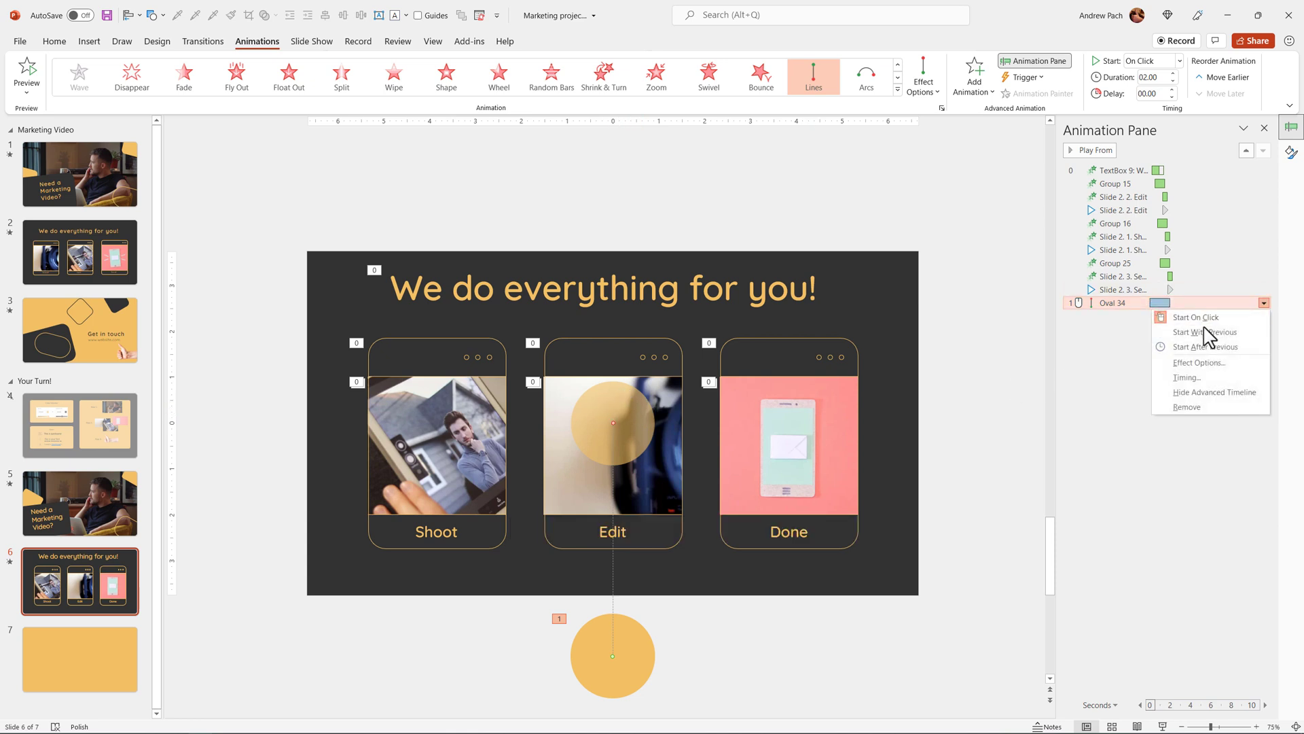
{"action": "left_click", "coordinate": [1209, 329]}
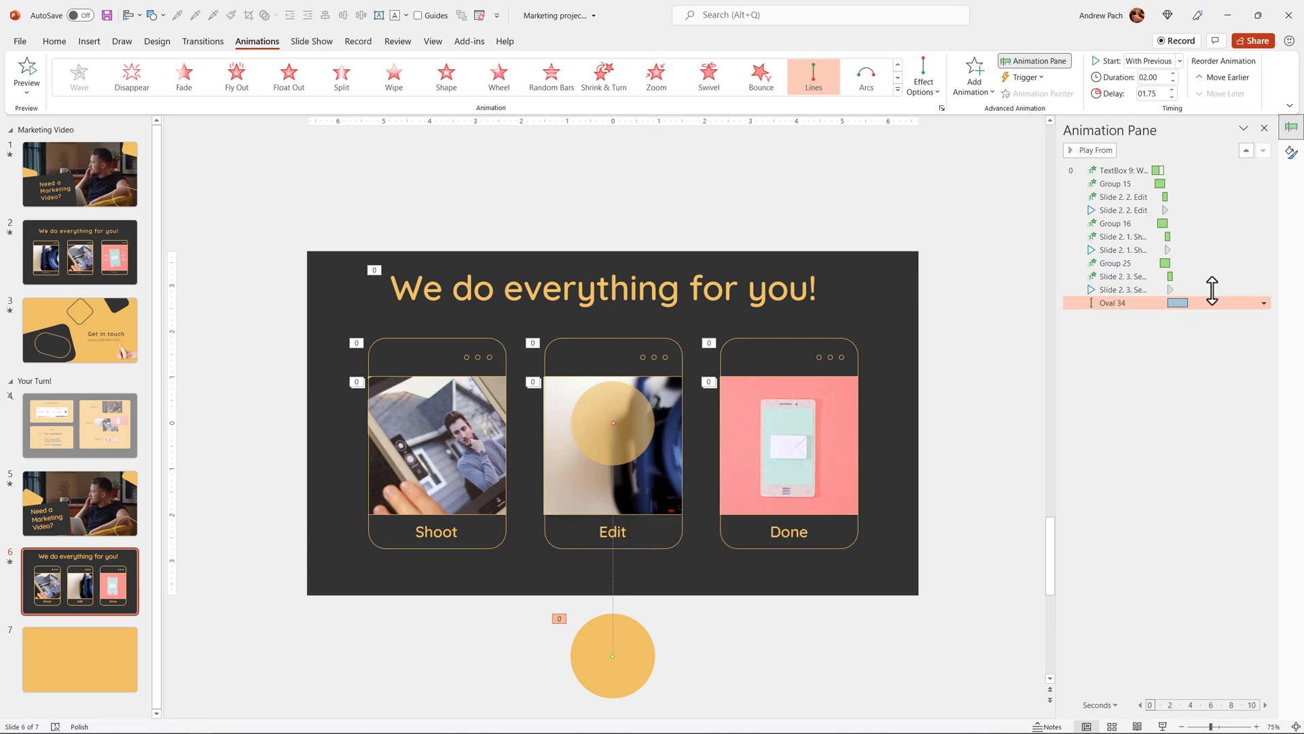
{"action": "left_click", "coordinate": [1173, 80]}
{"action": "left_click", "coordinate": [1173, 89]}
{"action": "left_click", "coordinate": [1173, 89]}
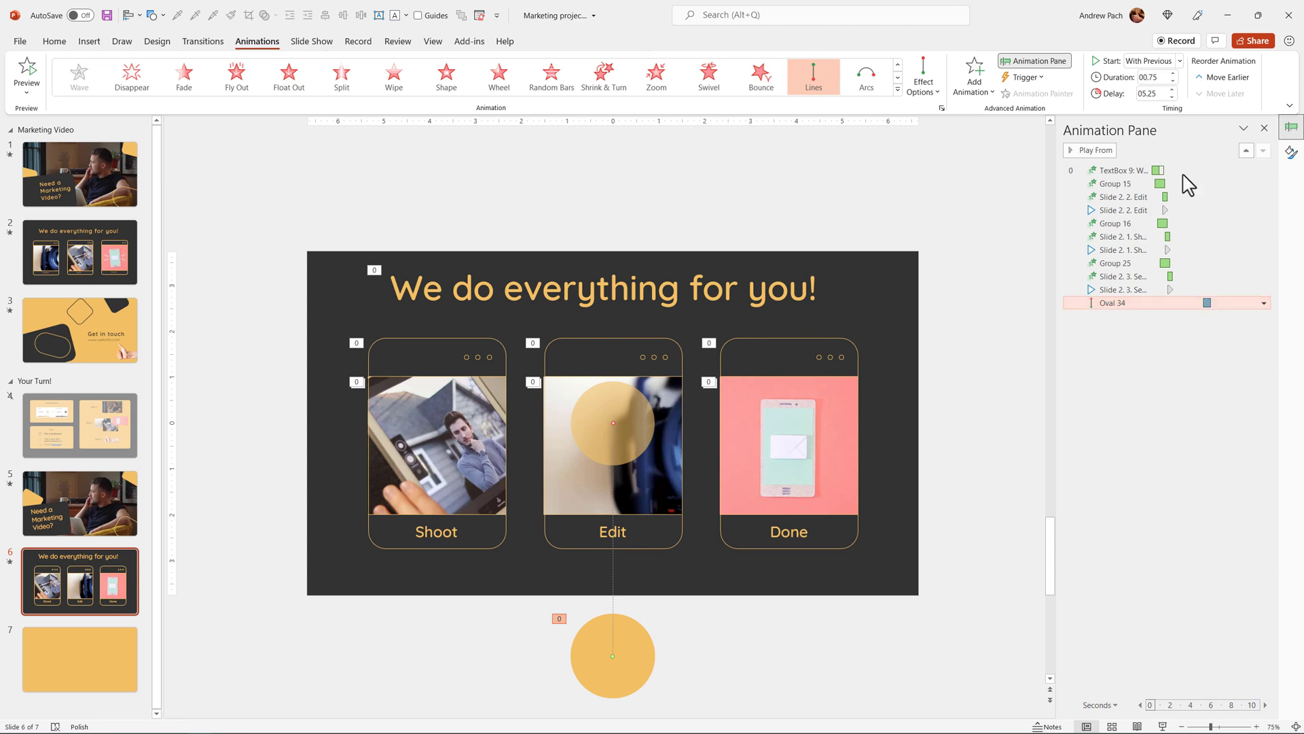
- In the motion's Effect Options, set Smooth start 0 and Smooth end 0.75
{"action": "double_click", "coordinate": [1209, 303]}
{"action": "left_click", "coordinate": [558, 269]}
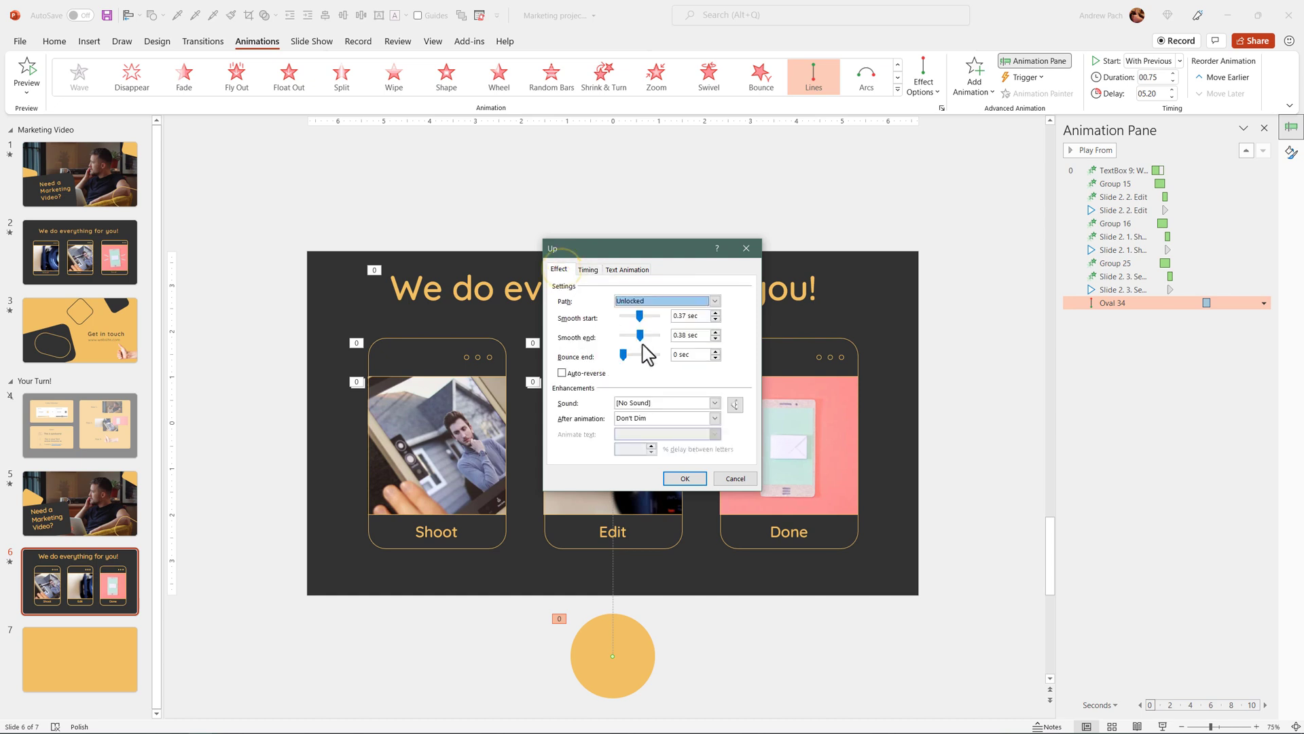
{"action": "left_click_drag", "start_coordinate": [639, 335], "coordinate": [657, 336]}
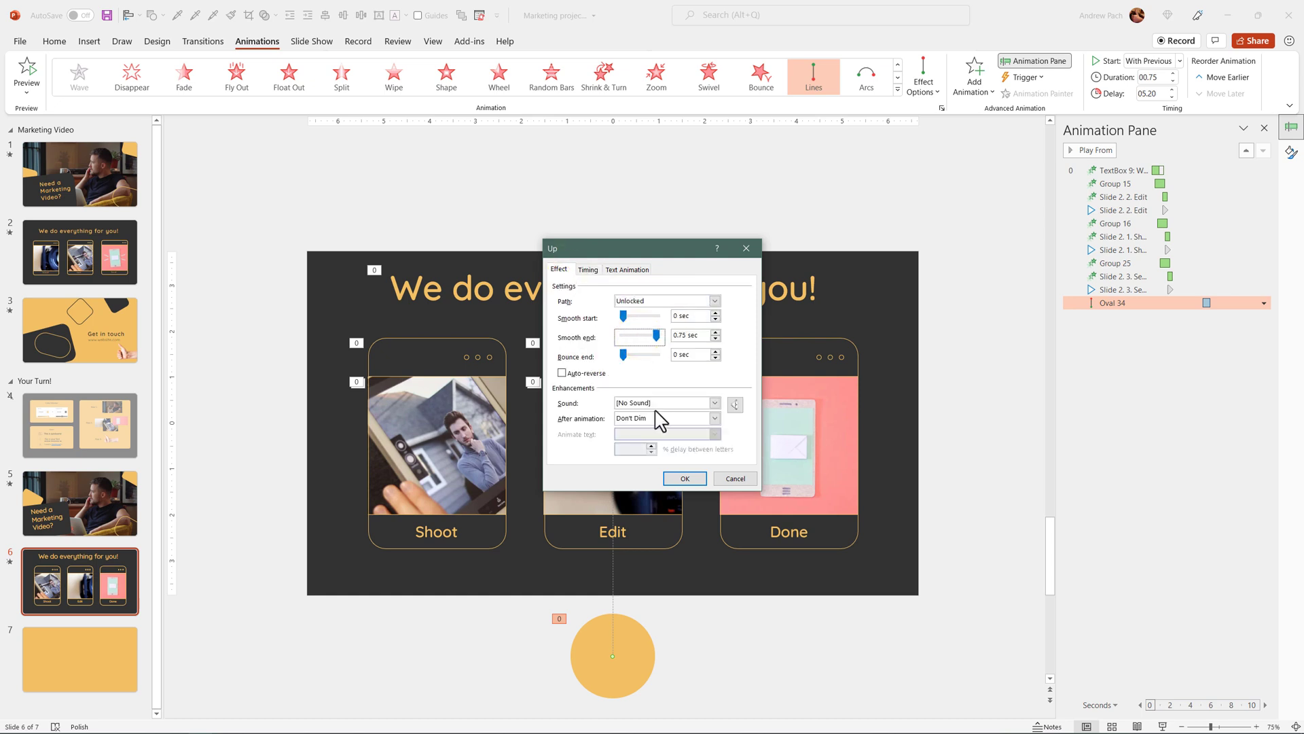
{"action": "left_click", "coordinate": [687, 477]}
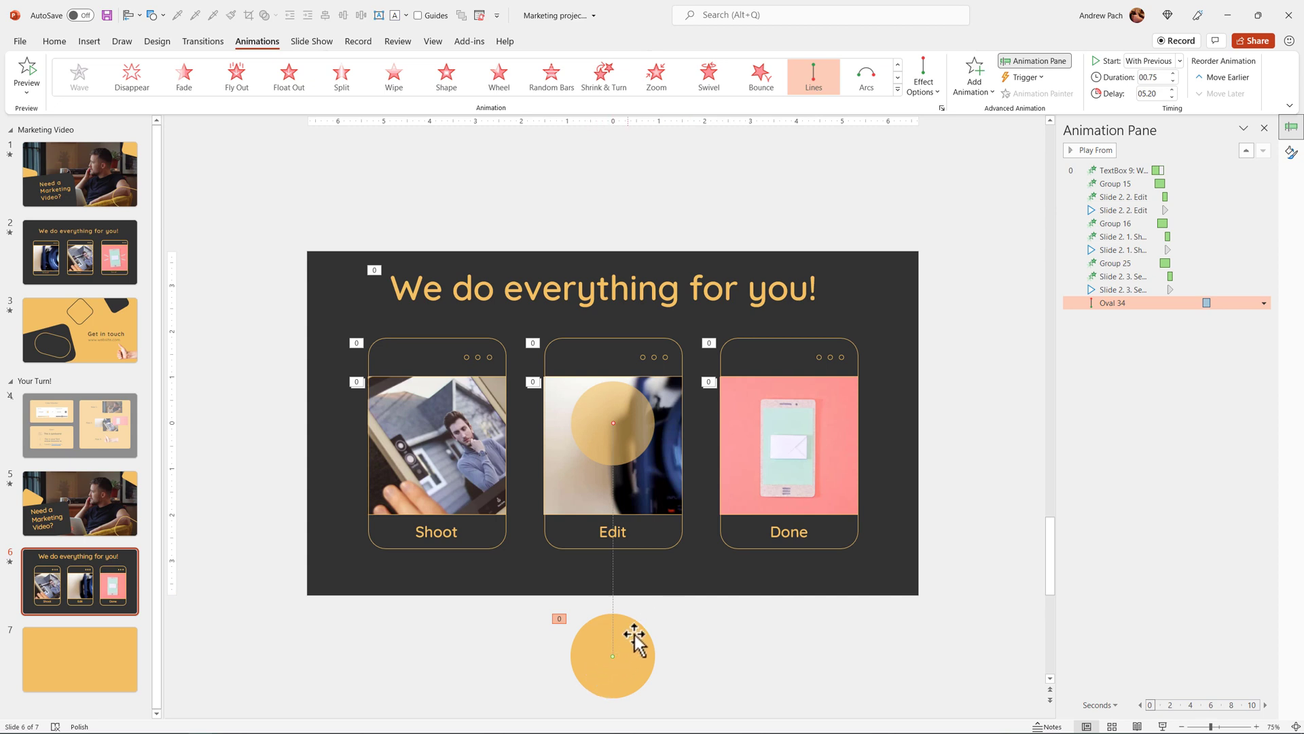
{"action": "mouse_move", "coordinate": [662, 475]}
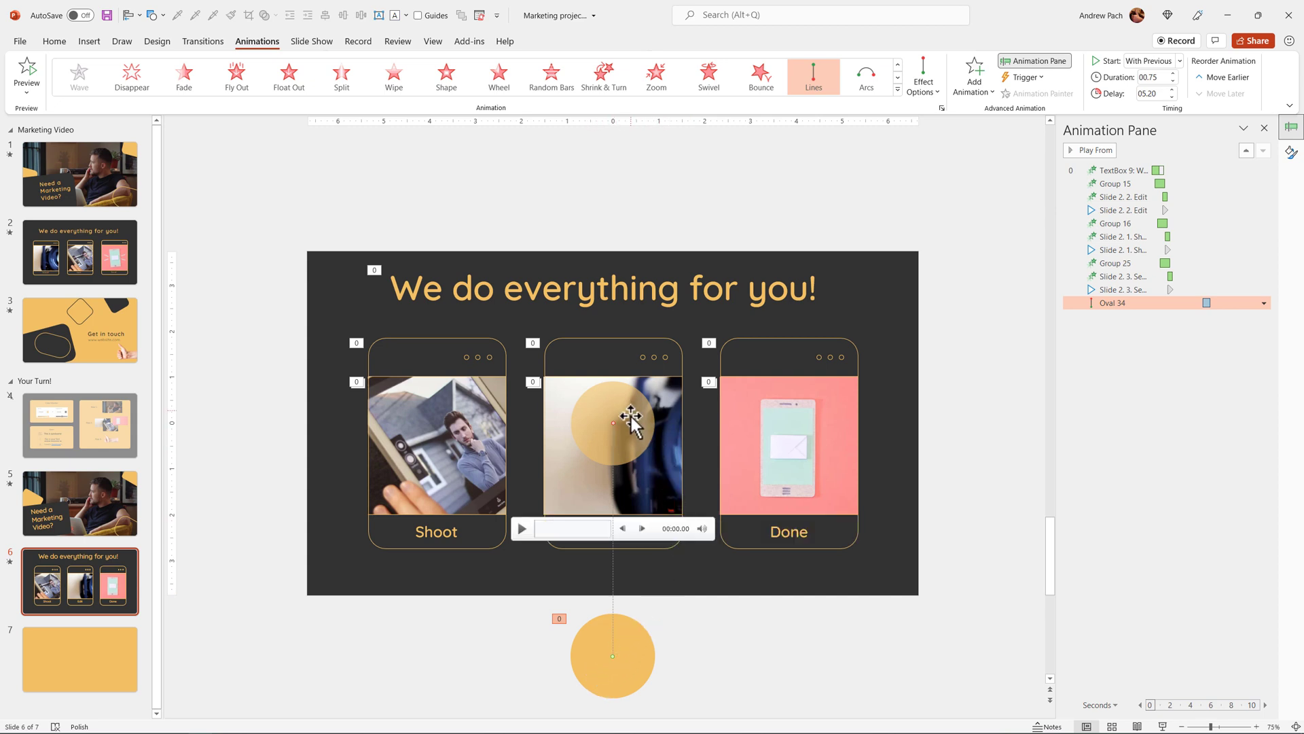
- Add a Grow/Shrink effect to the circle, With Previous, 5.70 s delay, 0.75 s duration
{"action": "left_click", "coordinate": [976, 89]}
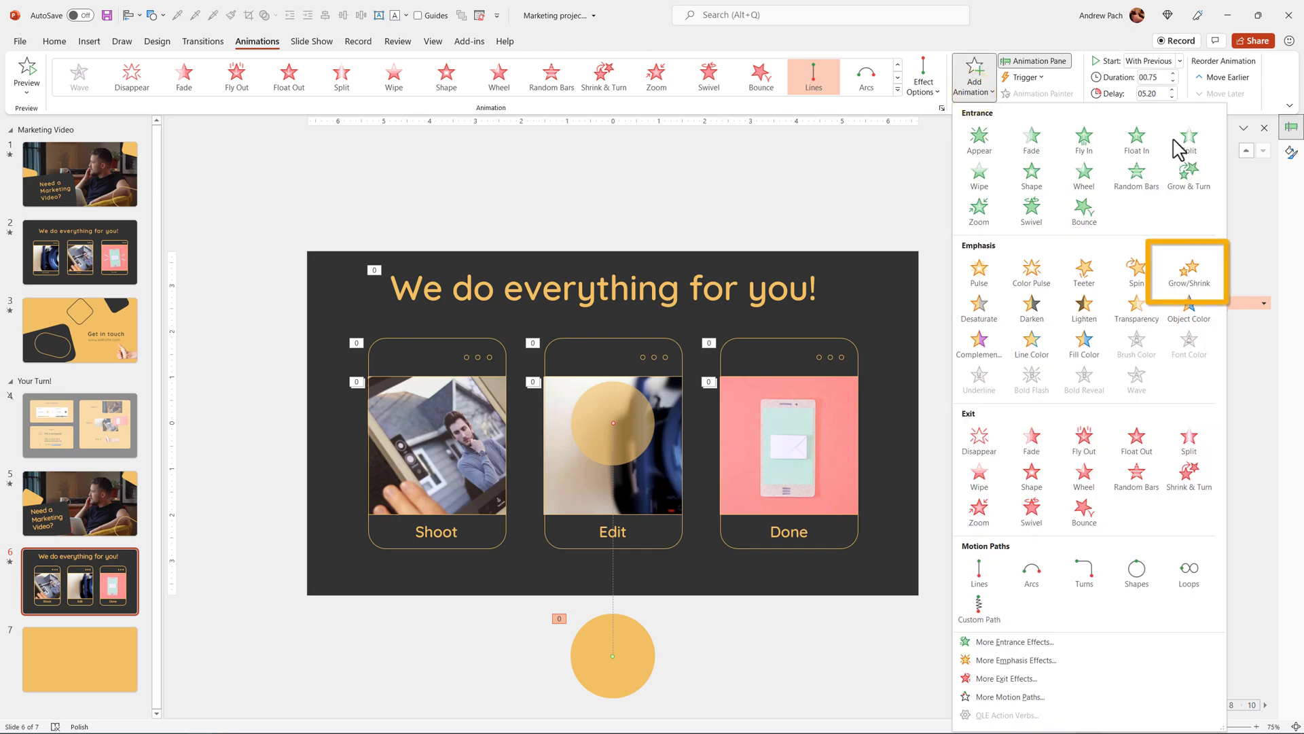
{"action": "left_click", "coordinate": [1190, 272]}
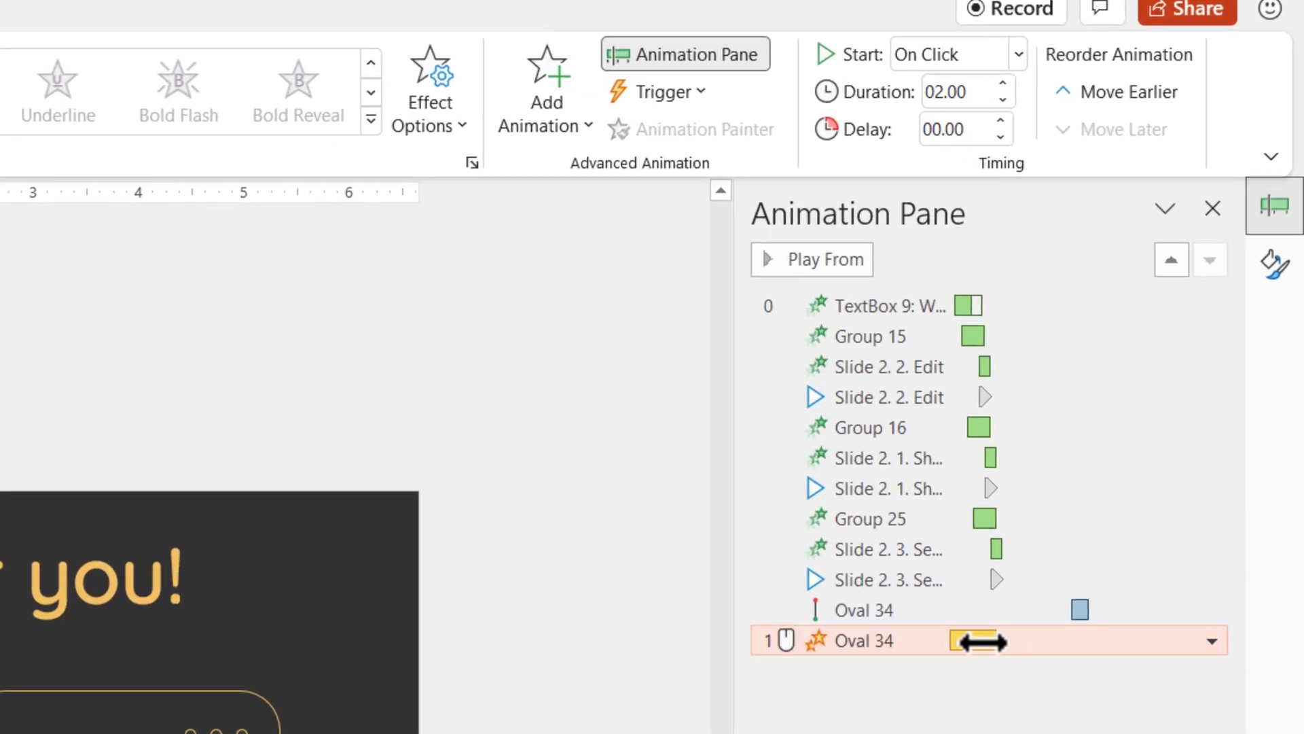
{"action": "right_click", "coordinate": [982, 641]}
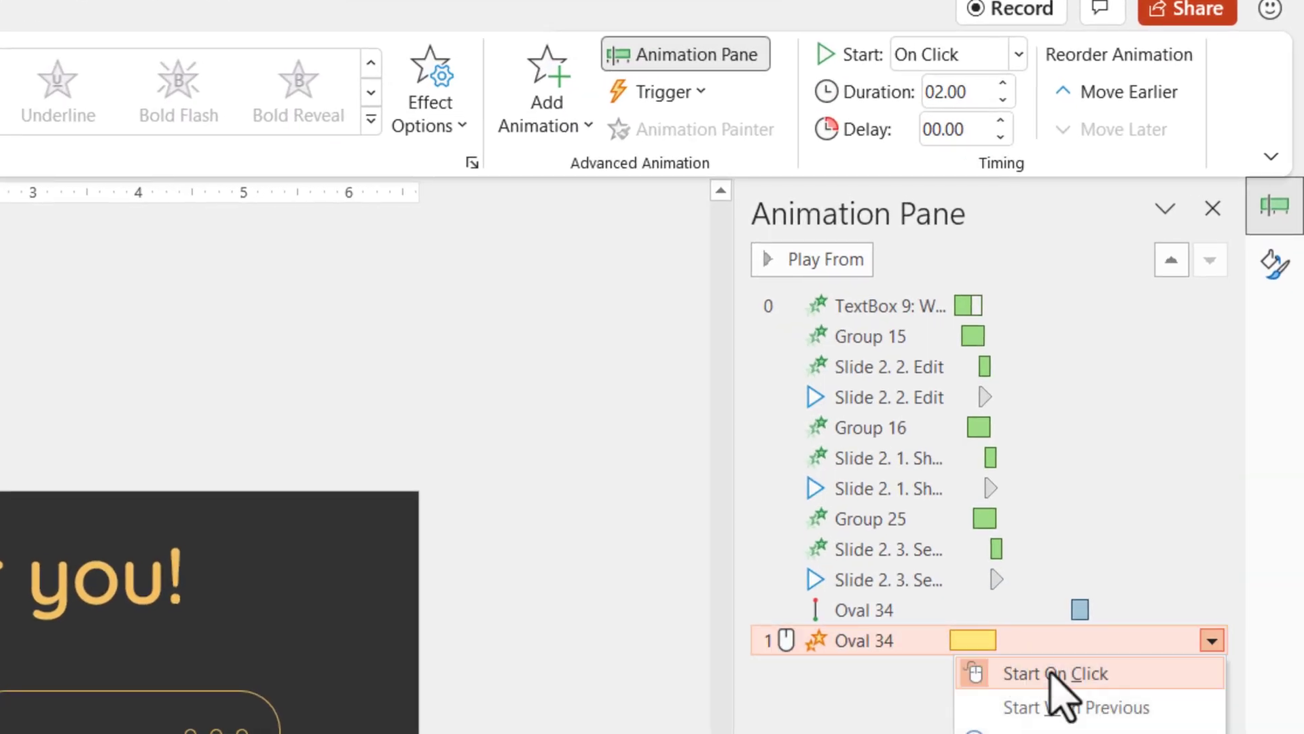
{"action": "left_click", "coordinate": [1060, 705]}
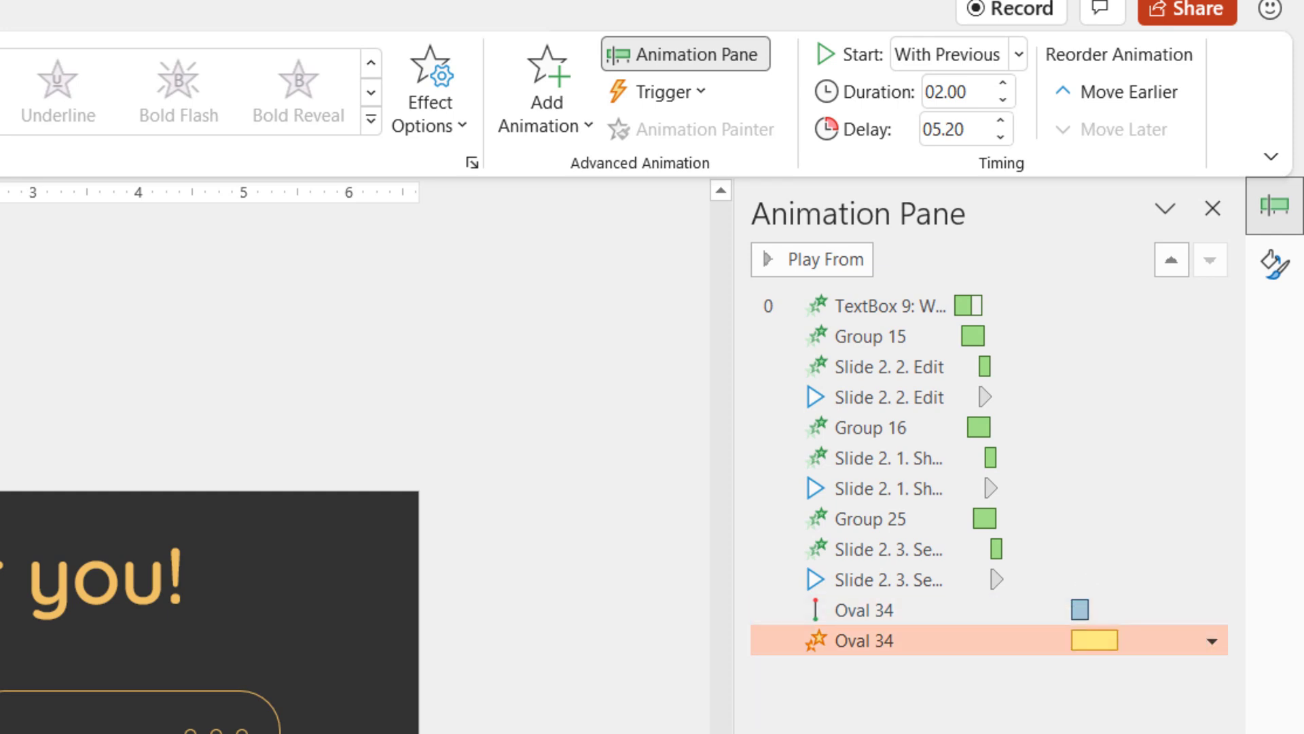
{"action": "left_click", "coordinate": [1001, 120]}
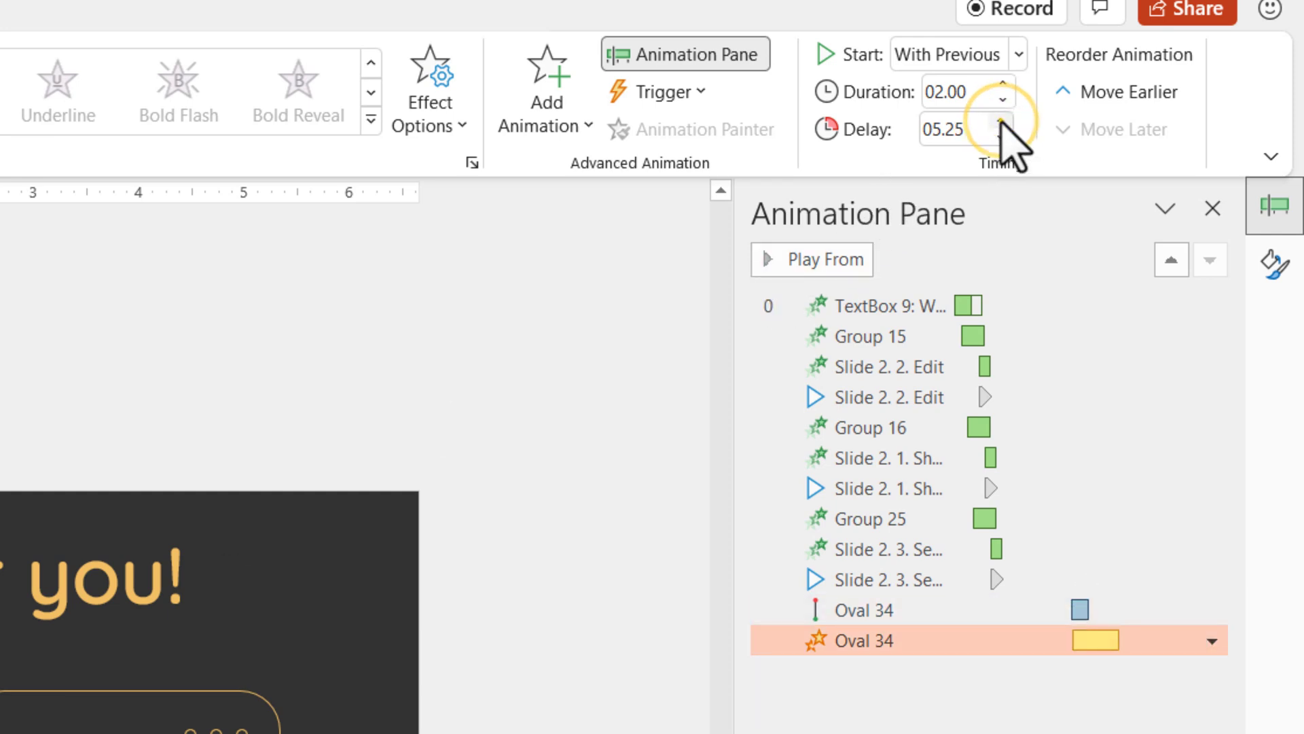
{"action": "left_click", "coordinate": [1000, 121]}
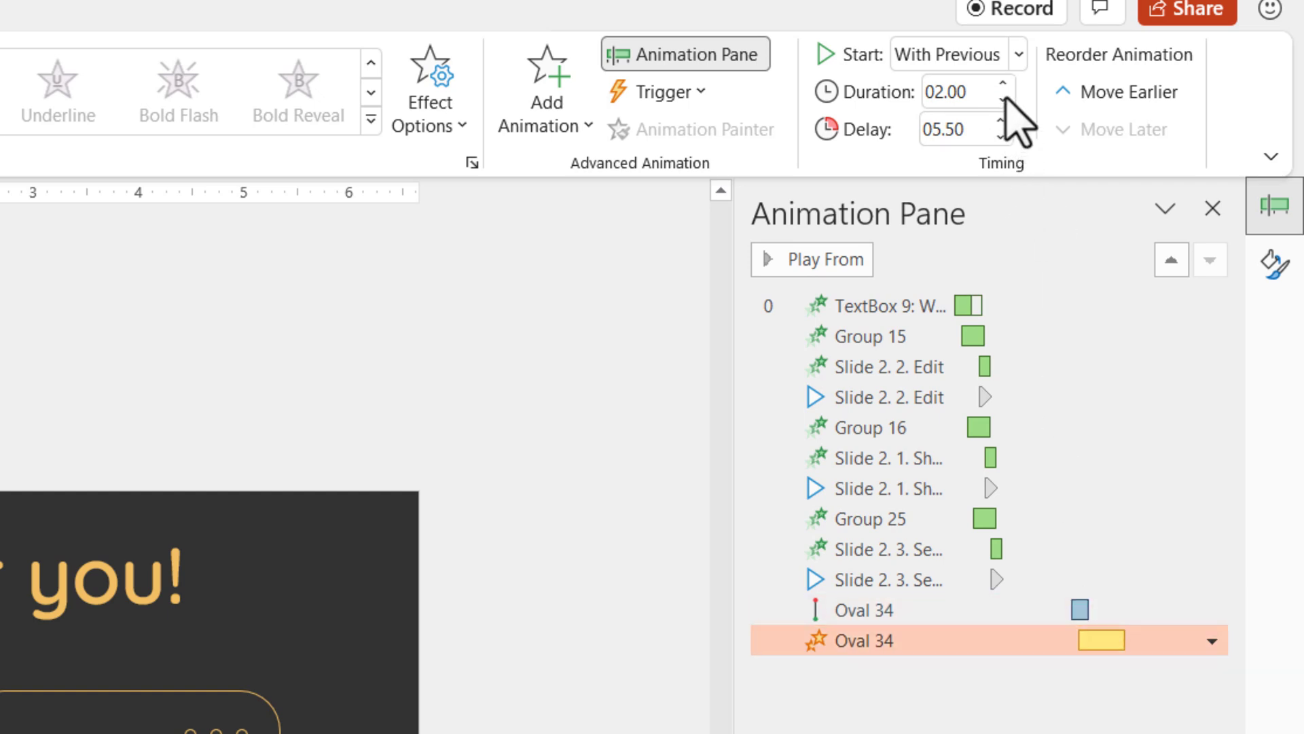
{"action": "left_click", "coordinate": [998, 119]}
{"action": "left_click", "coordinate": [1002, 102]}
{"action": "left_click", "coordinate": [1002, 102]}
{"action": "left_click", "coordinate": [1002, 102]}
{"action": "left_click", "coordinate": [1002, 102]}
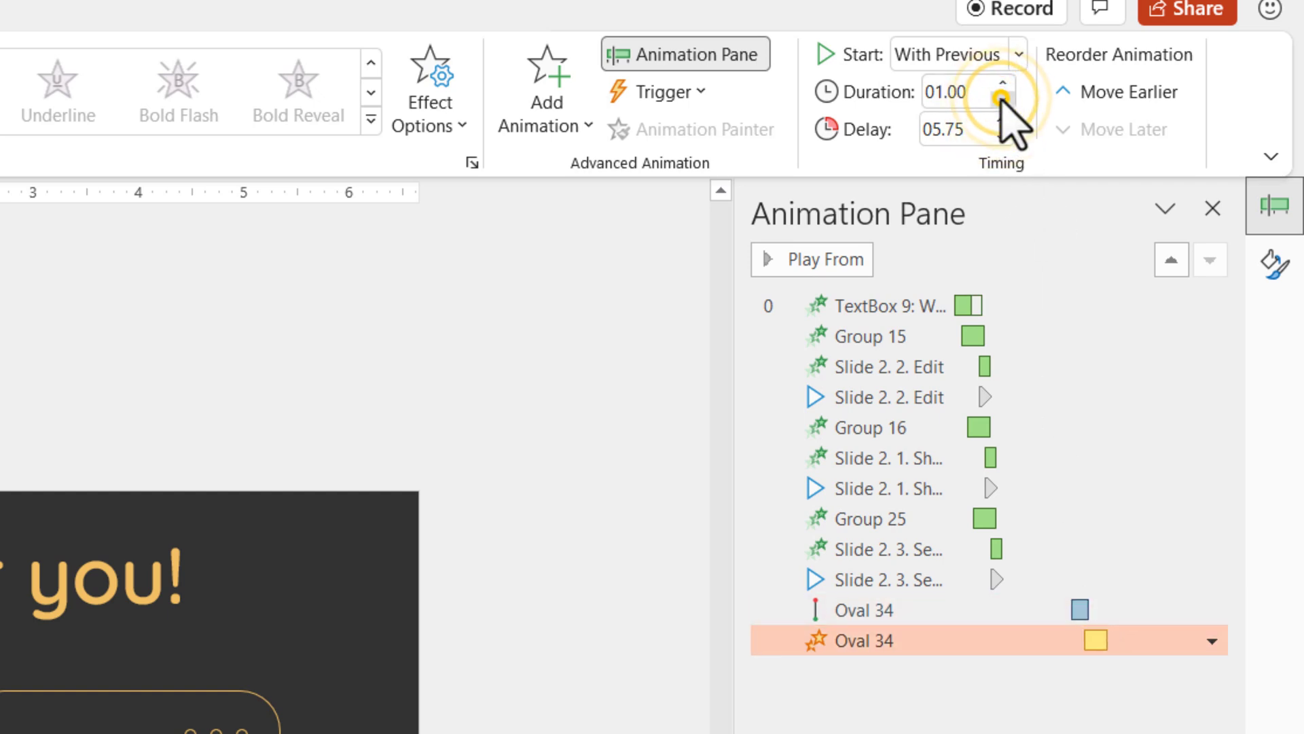
{"action": "left_click", "coordinate": [1002, 102]}
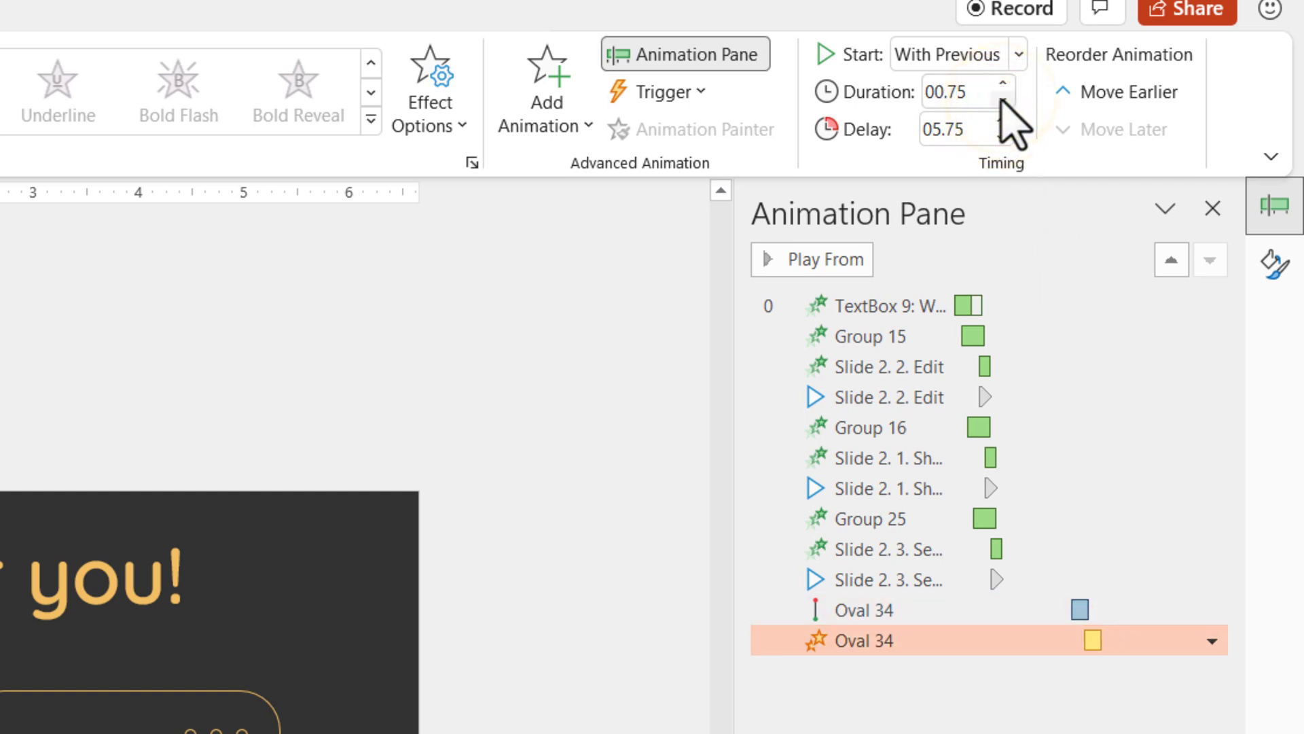
- Set the Grow/Shrink to a custom 1000% size with smooth start and end
{"action": "double_click", "coordinate": [1094, 640]}
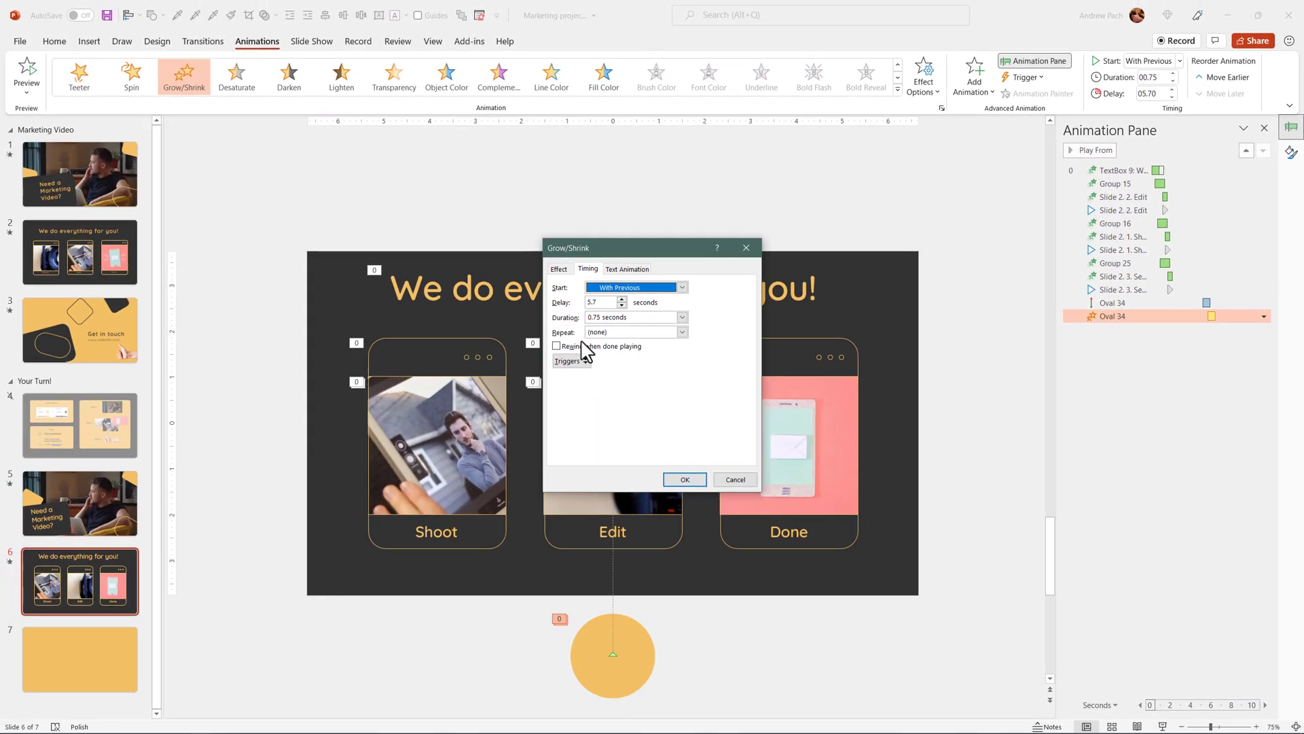
{"action": "left_click", "coordinate": [559, 270]}
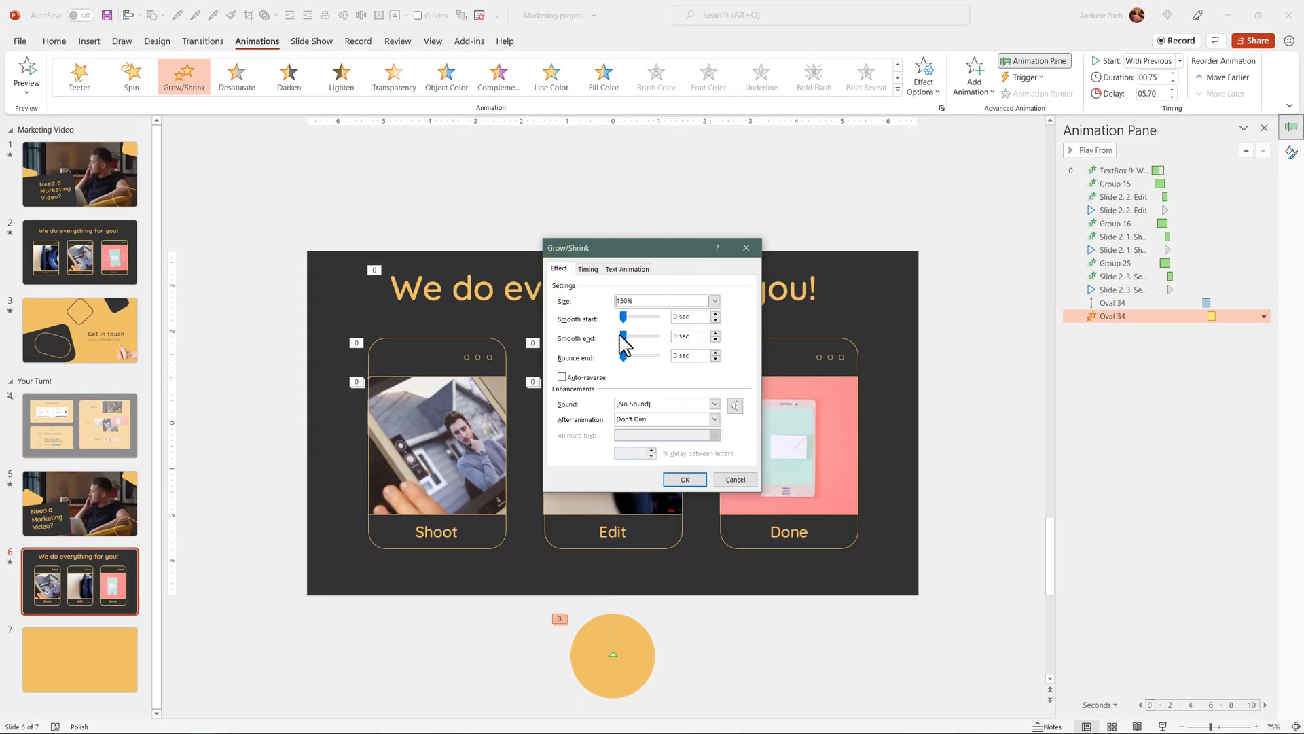
{"action": "left_click", "coordinate": [715, 301]}
{"action": "left_click", "coordinate": [697, 374]}
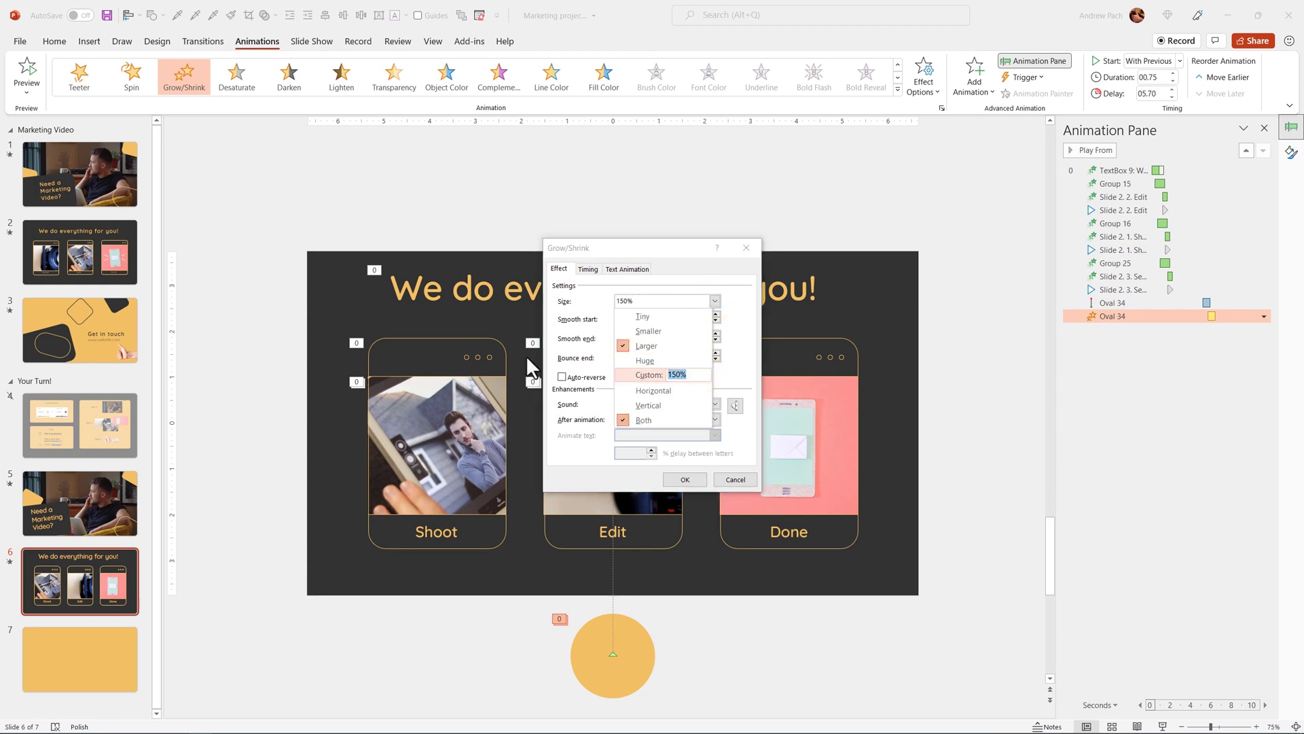
{"action": "type", "text": "1000%"}
{"action": "key", "text": "Return"}
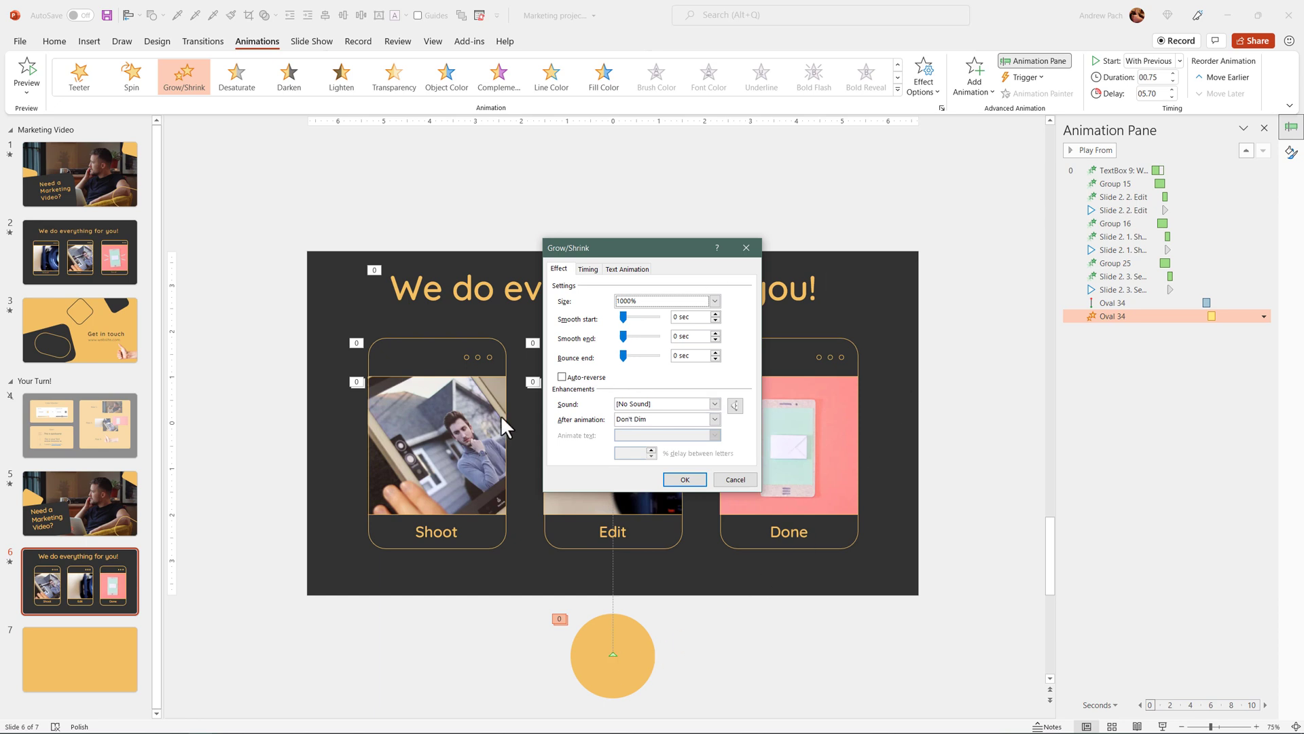
{"action": "left_click_drag", "start_coordinate": [627, 341], "coordinate": [639, 317]}
{"action": "left_click", "coordinate": [684, 480]}
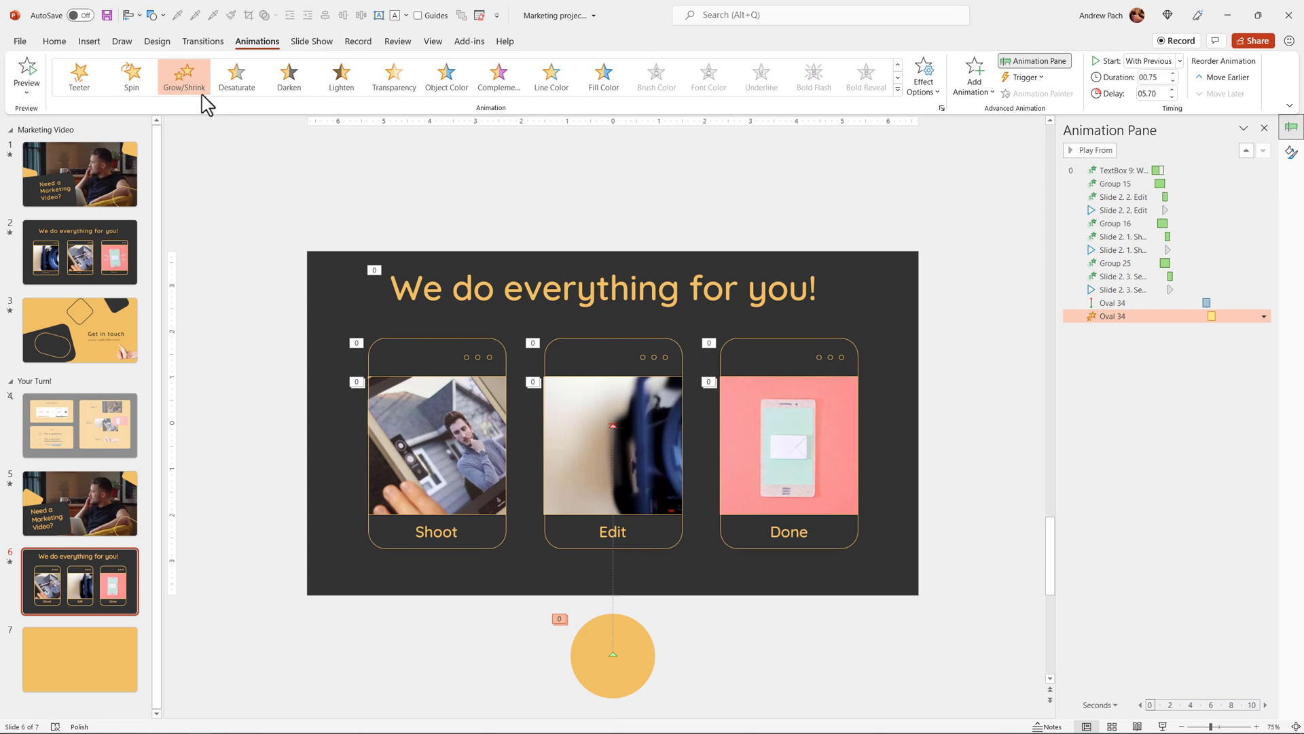
{"action": "left_click", "coordinate": [202, 43]}
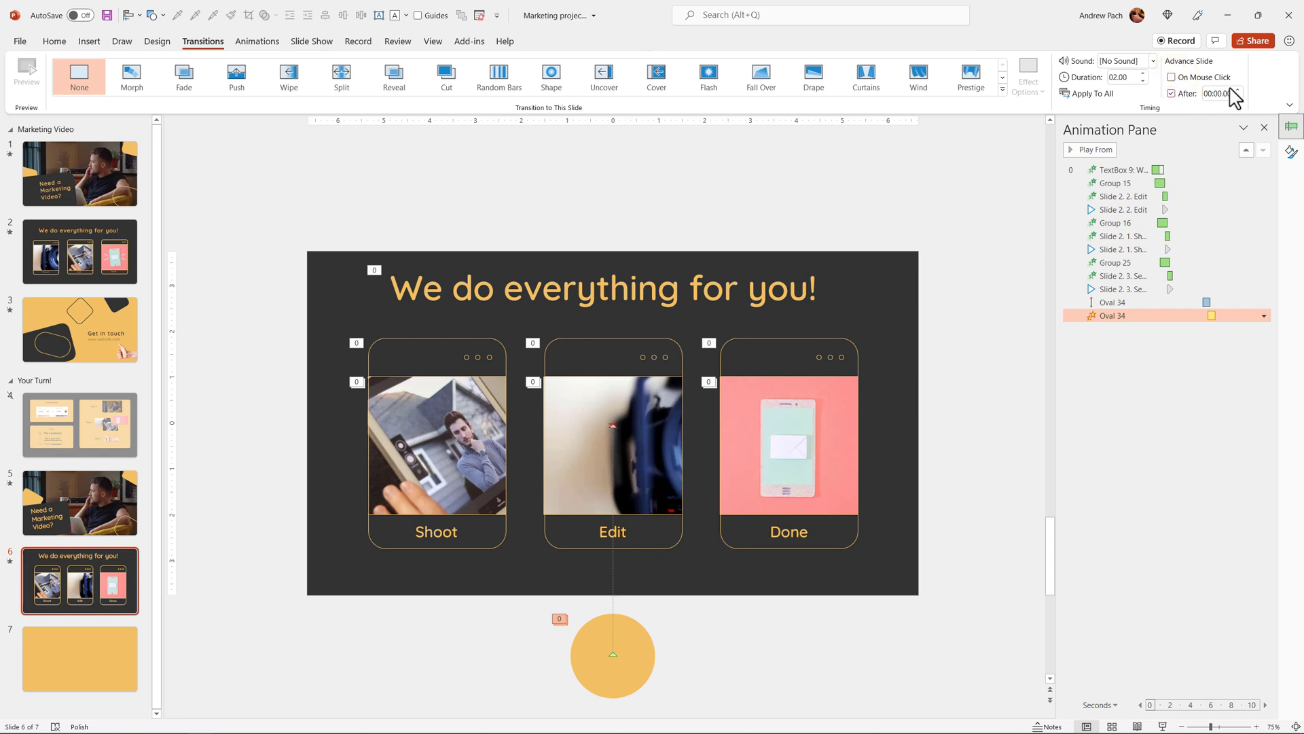
- Turn off On Mouse Click so slide 6 advances automatically after 00:06.00
{"action": "left_click_drag", "start_coordinate": [1077, 267], "coordinate": [1118, 314]}
{"action": "left_click", "coordinate": [1237, 90]}
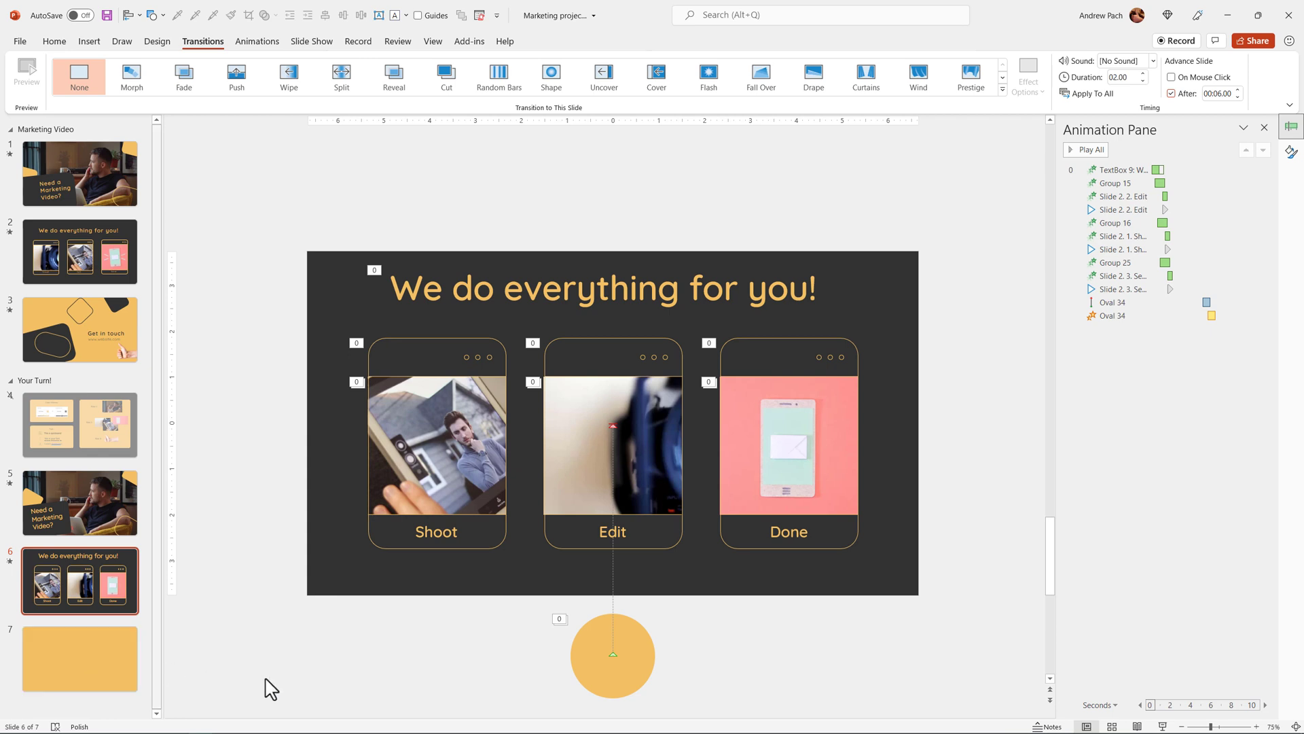
{"action": "left_click", "coordinate": [125, 694]}
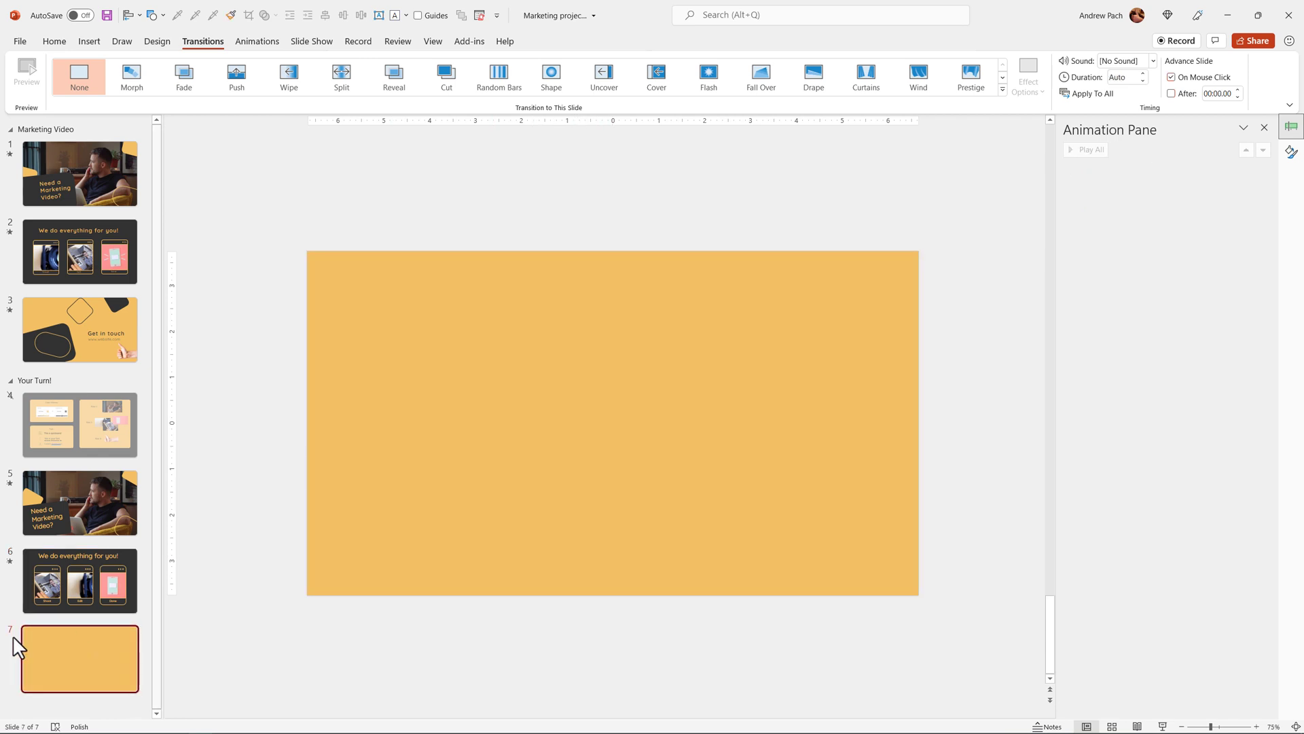
{"action": "left_click", "coordinate": [133, 584]}
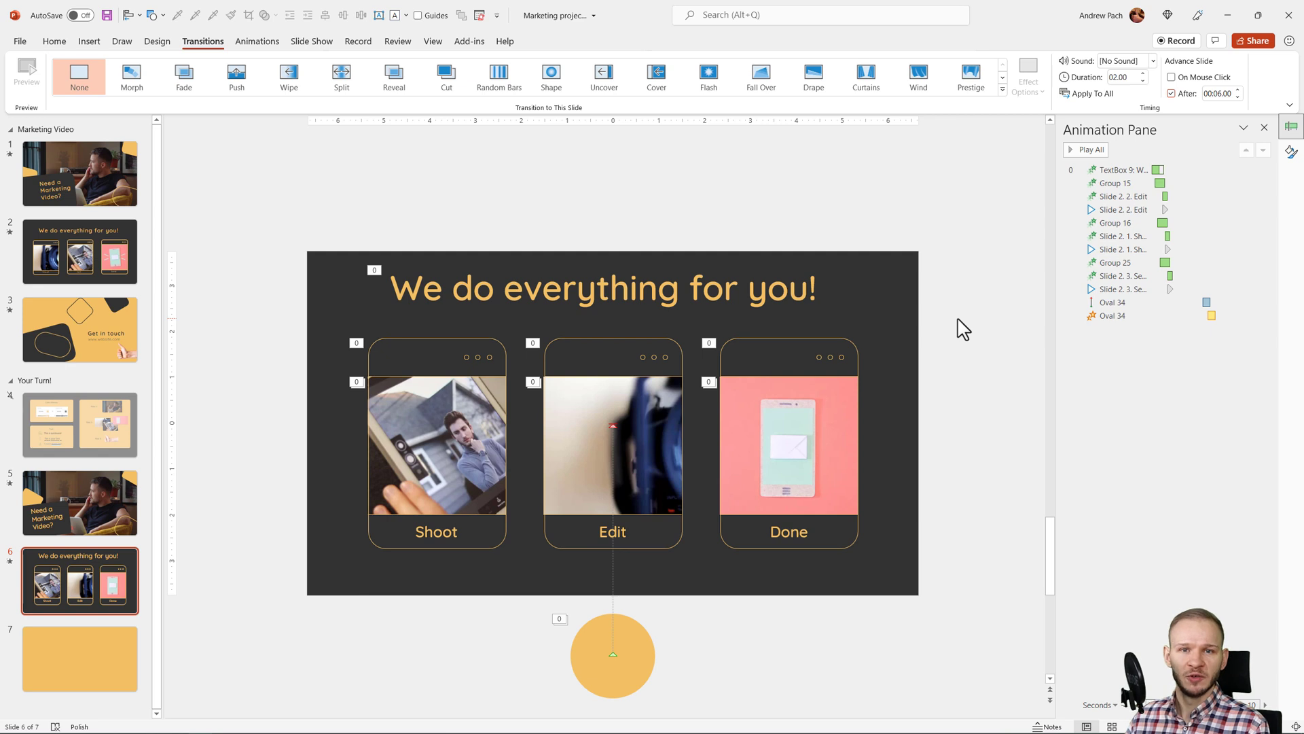
{"action": "left_click", "coordinate": [626, 646]}
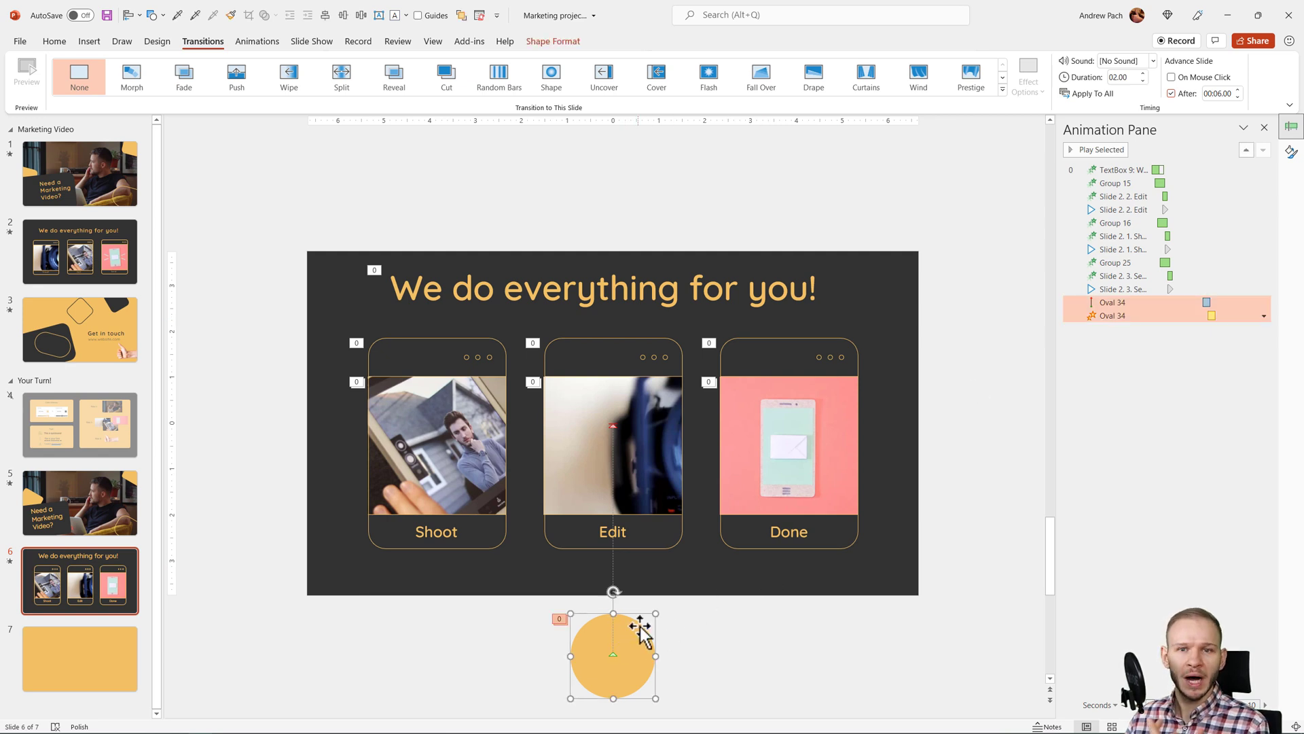